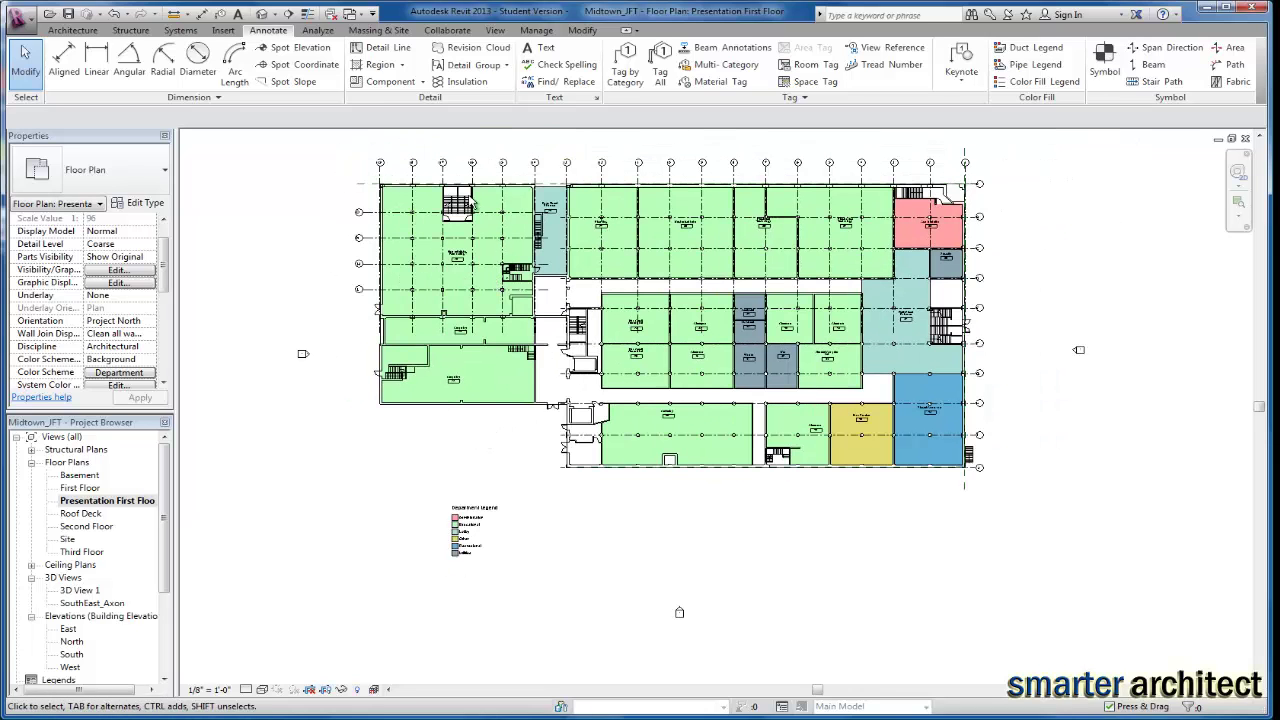
Step: Duplicate the First Floor plan with detailing
scroll(474, 205, "up", 4)
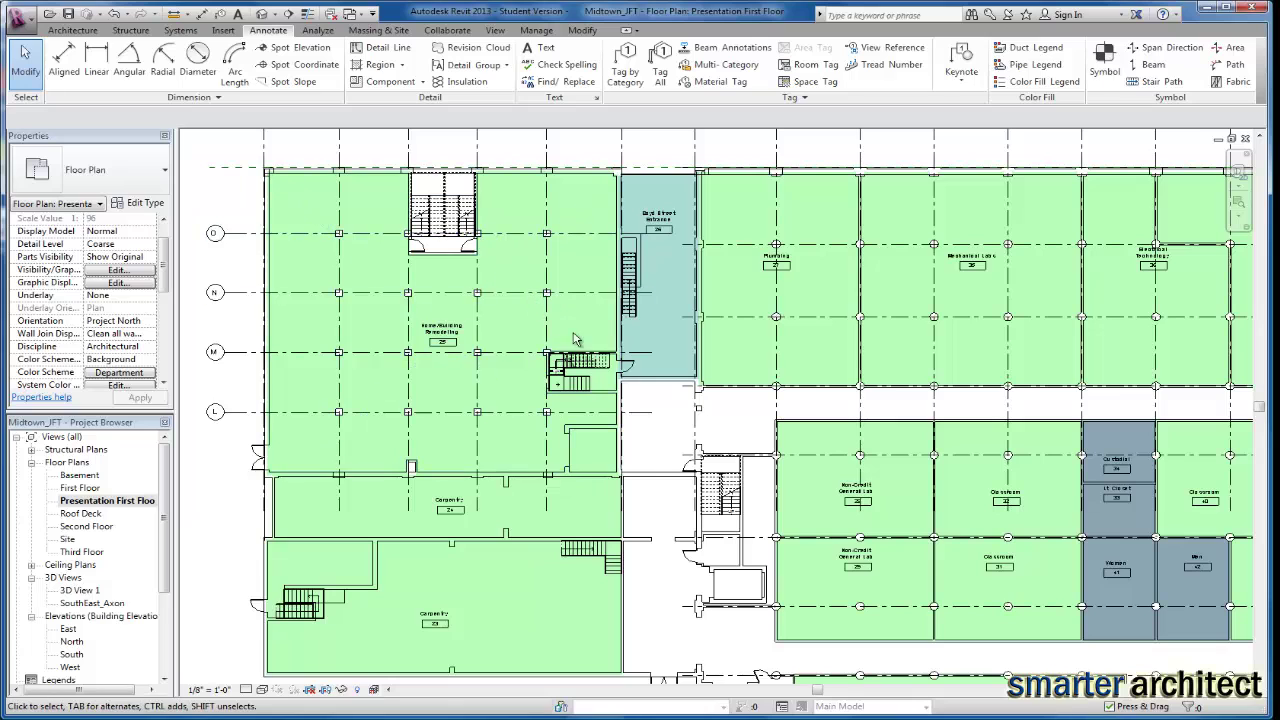
scroll(575, 340, "down", 4)
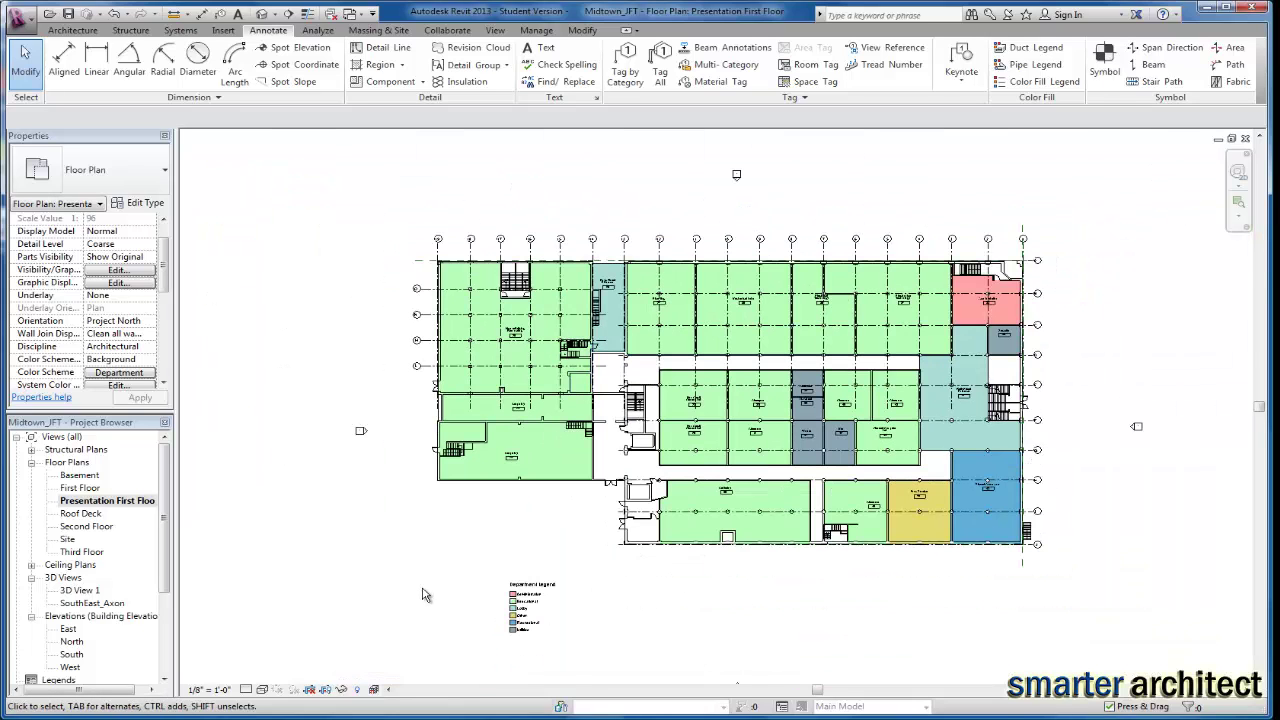
scroll(538, 647, "up", 4)
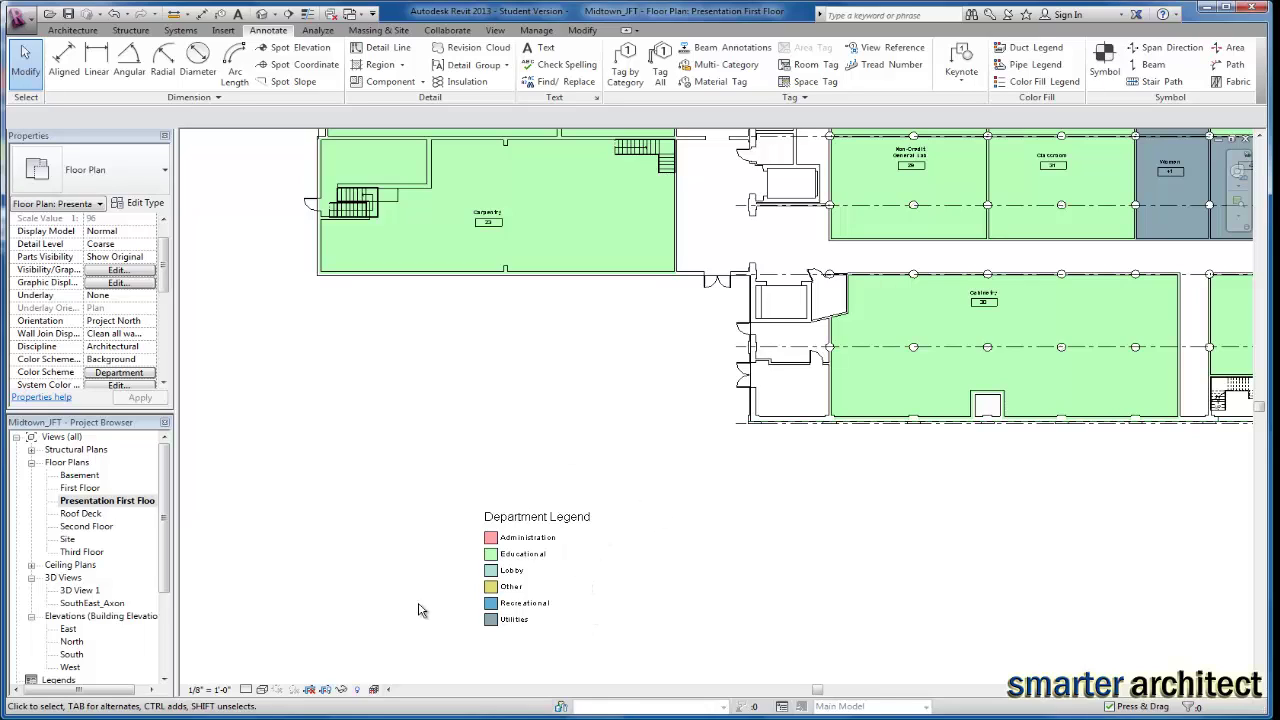
scroll(692, 522, "down", 4)
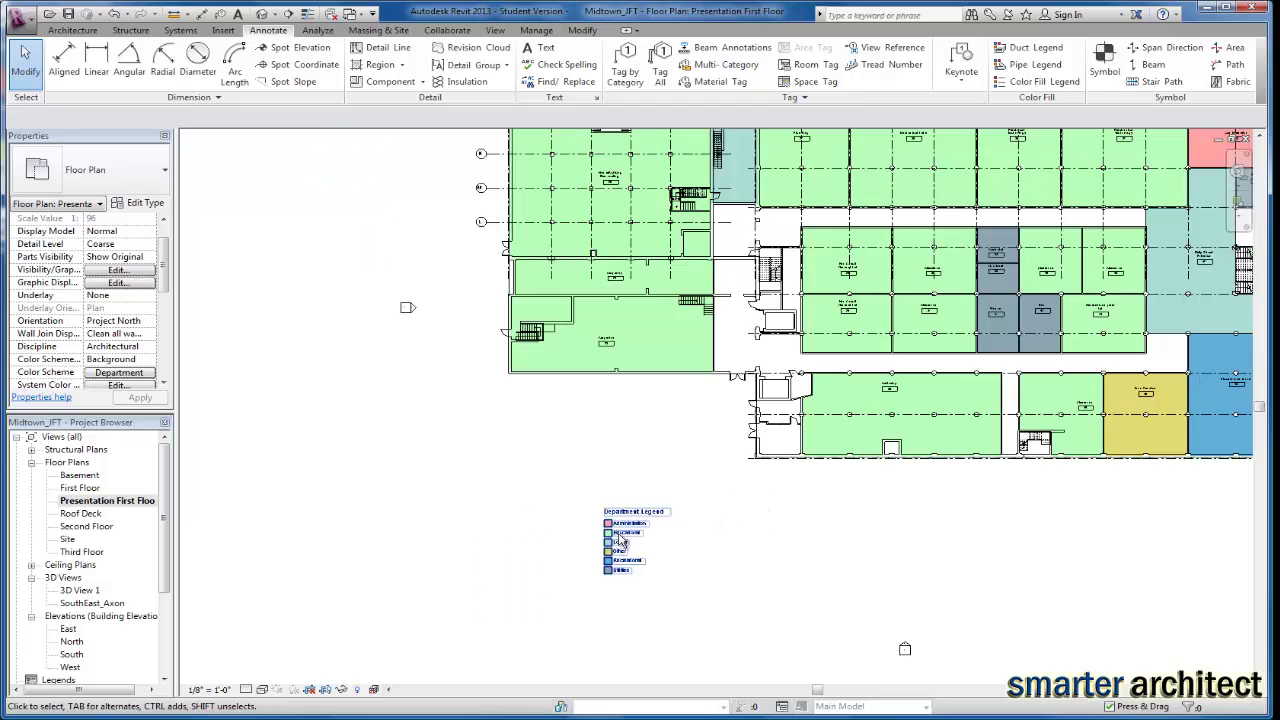
scroll(655, 553, "up", 7)
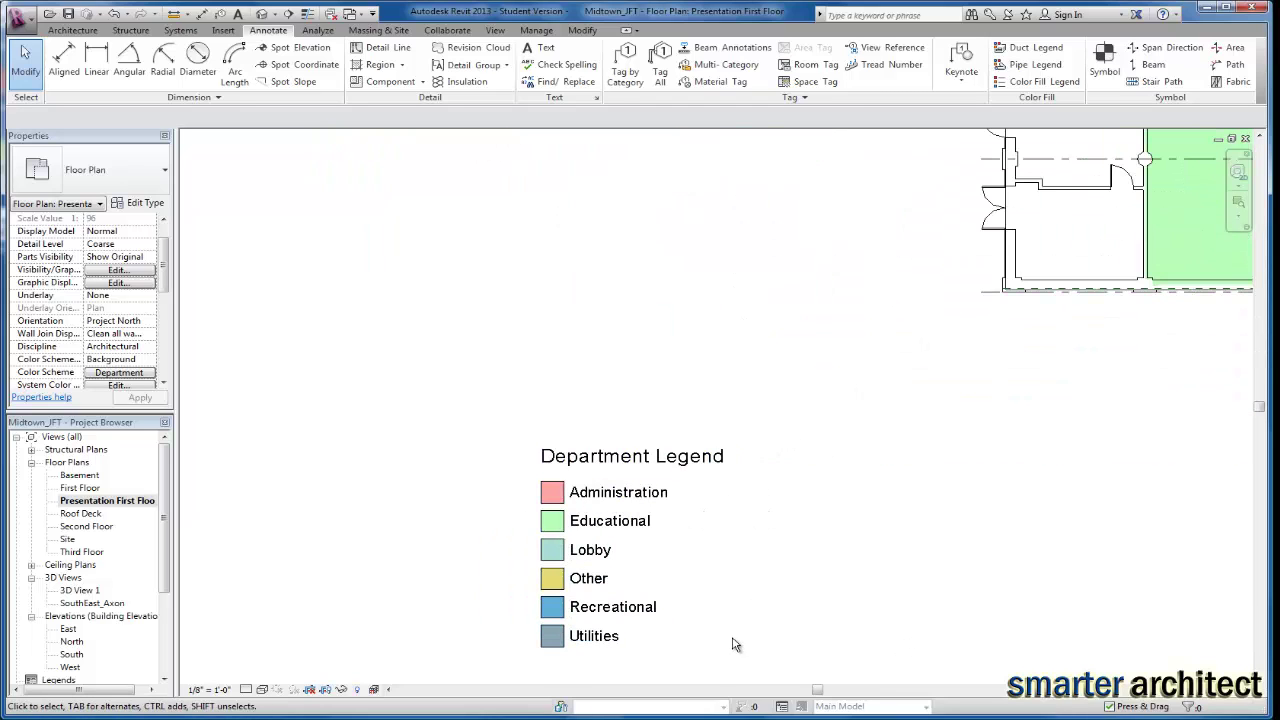
scroll(850, 562, "down", 3)
scroll(898, 528, "down", 2)
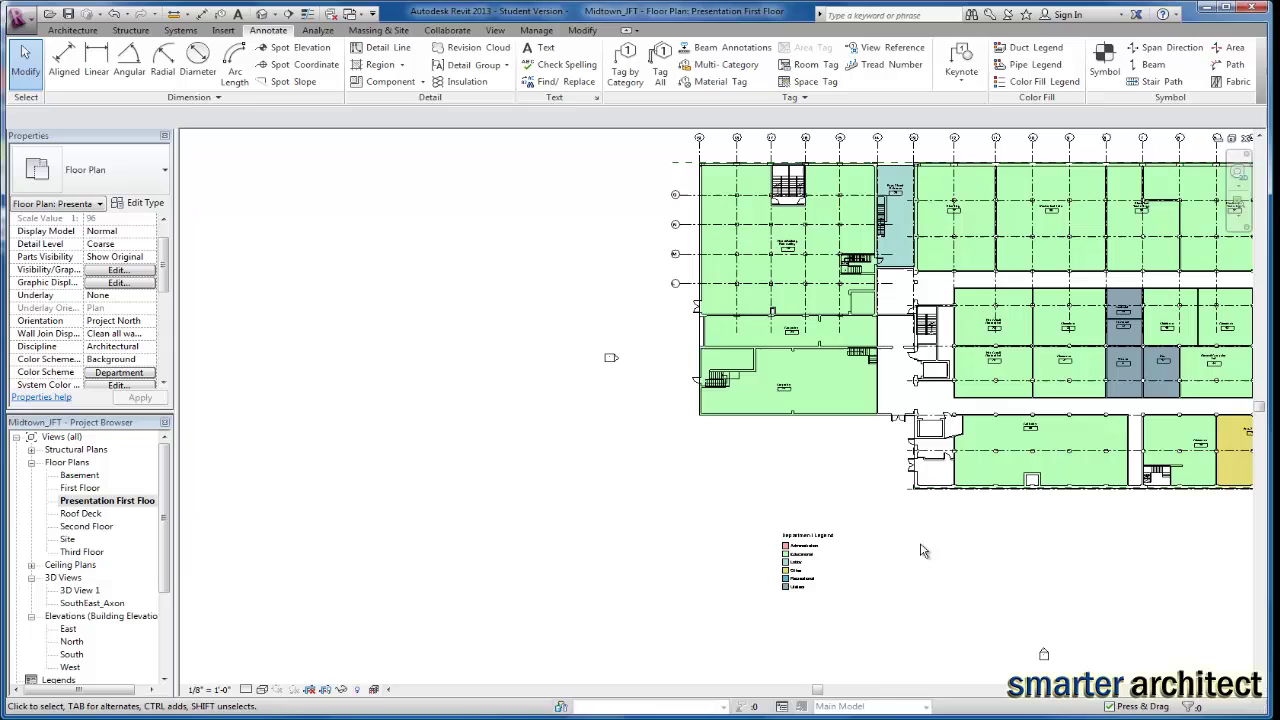
middle_click_drag(905, 580, 901, 647)
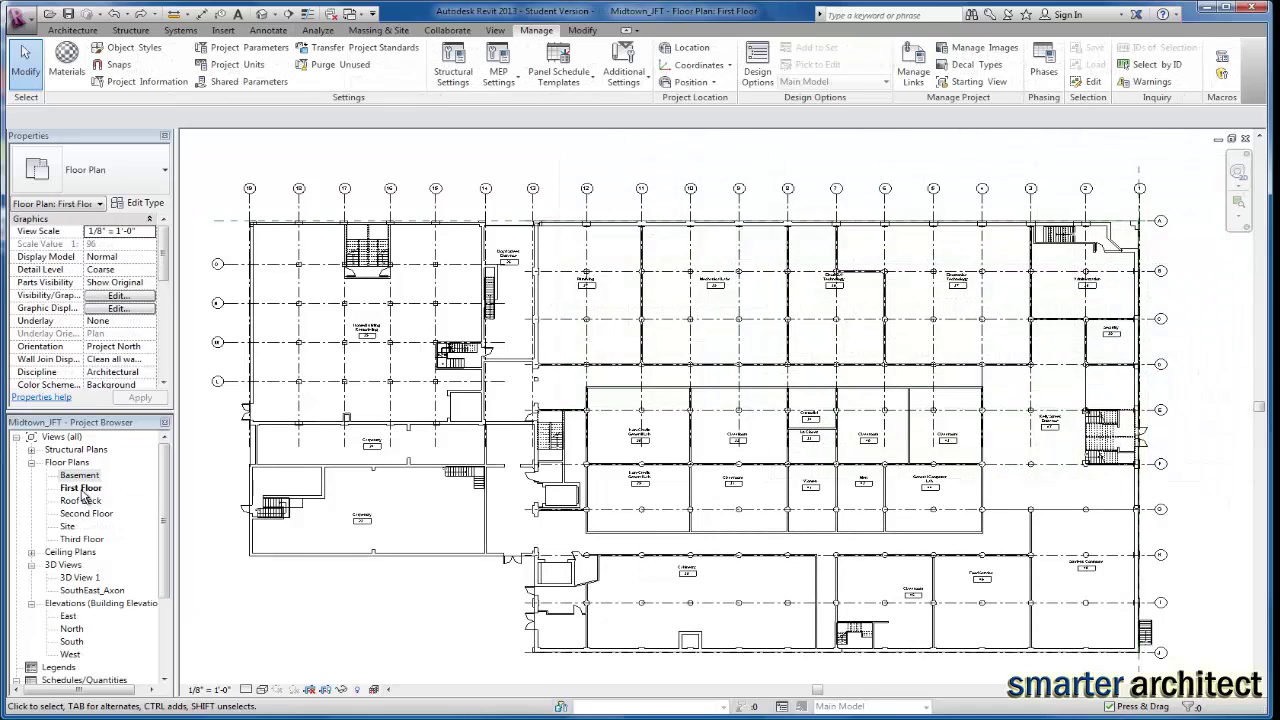
right_click(84, 490)
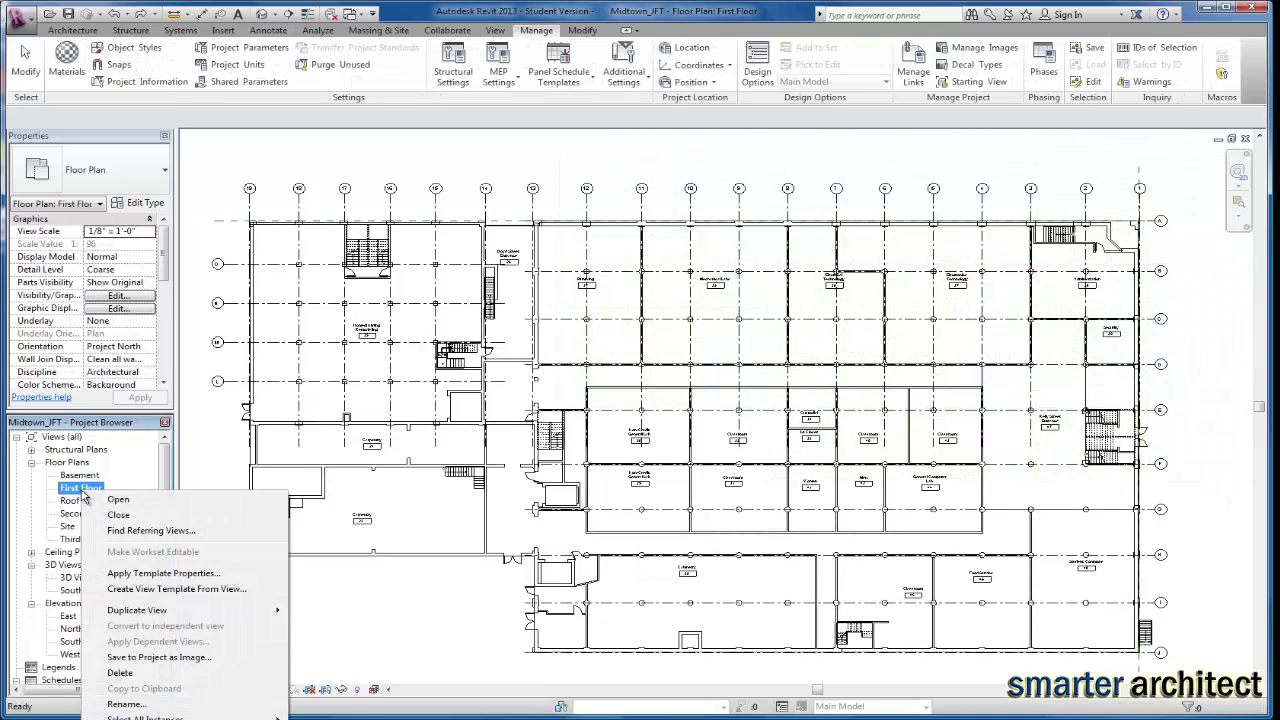
mouse_move(150, 612)
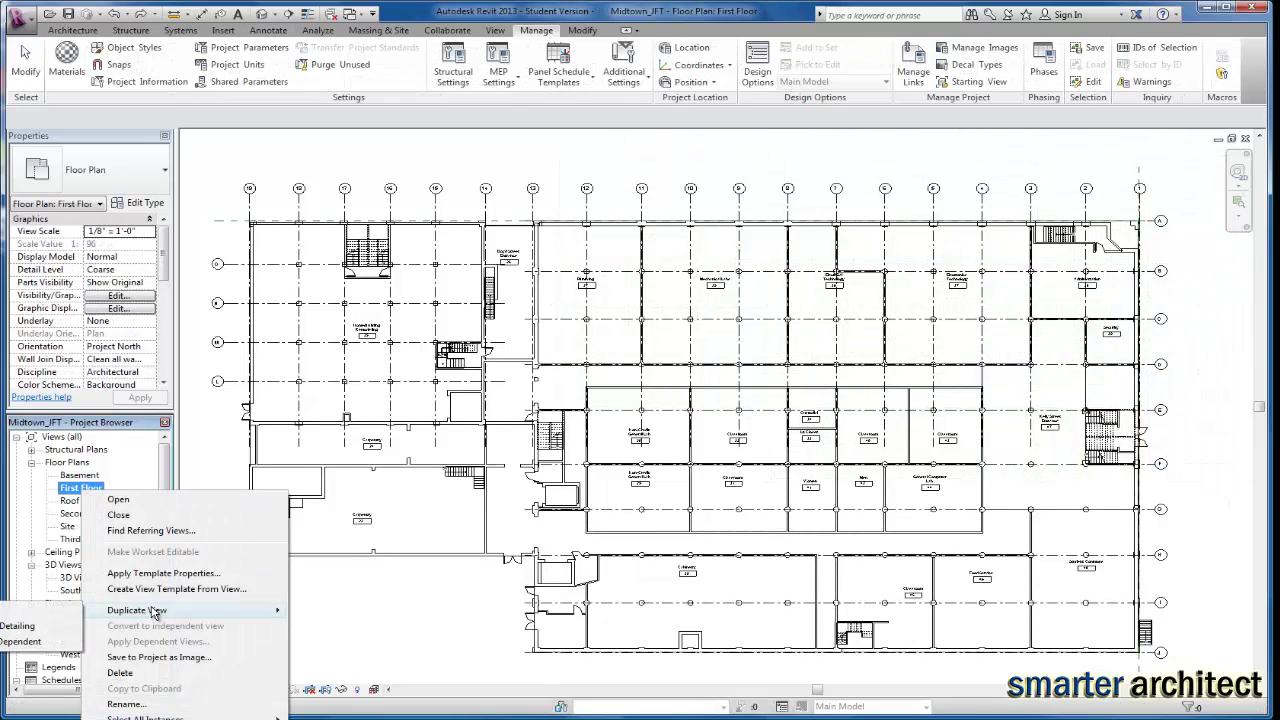
left_click(40, 628)
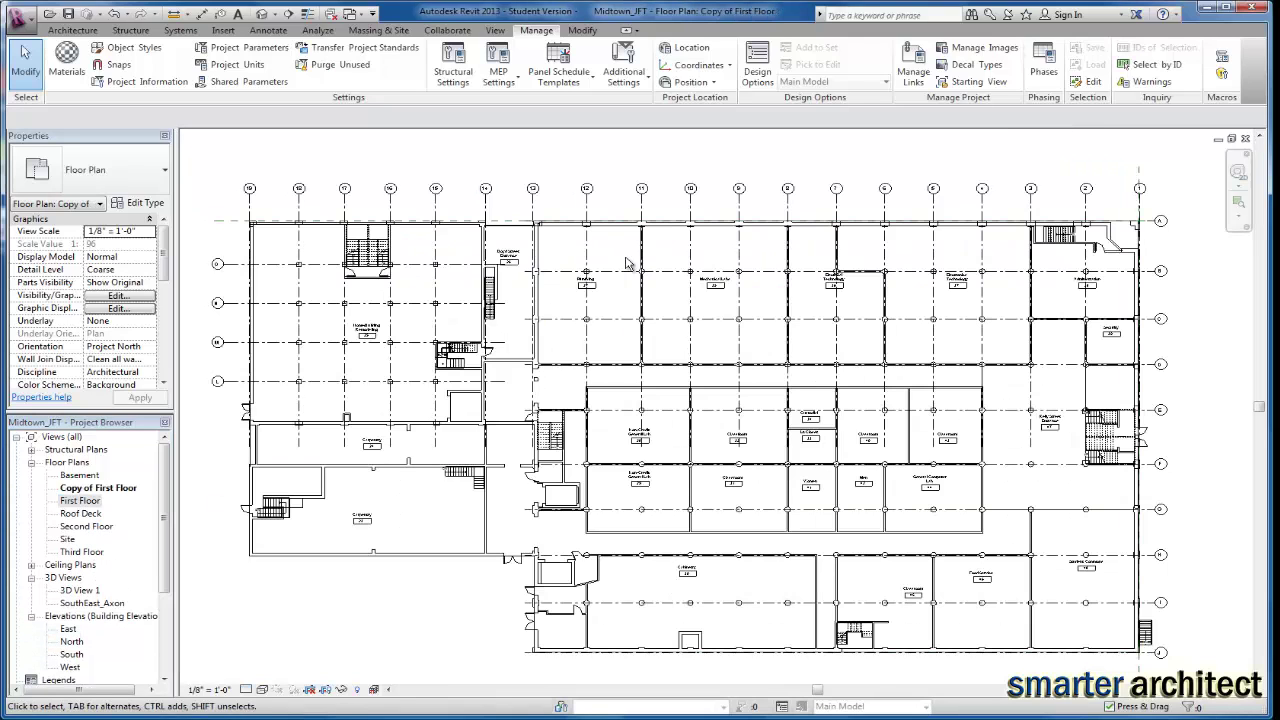
Step: Rename the duplicated view to 'Presentation First Floor'
right_click(131, 488)
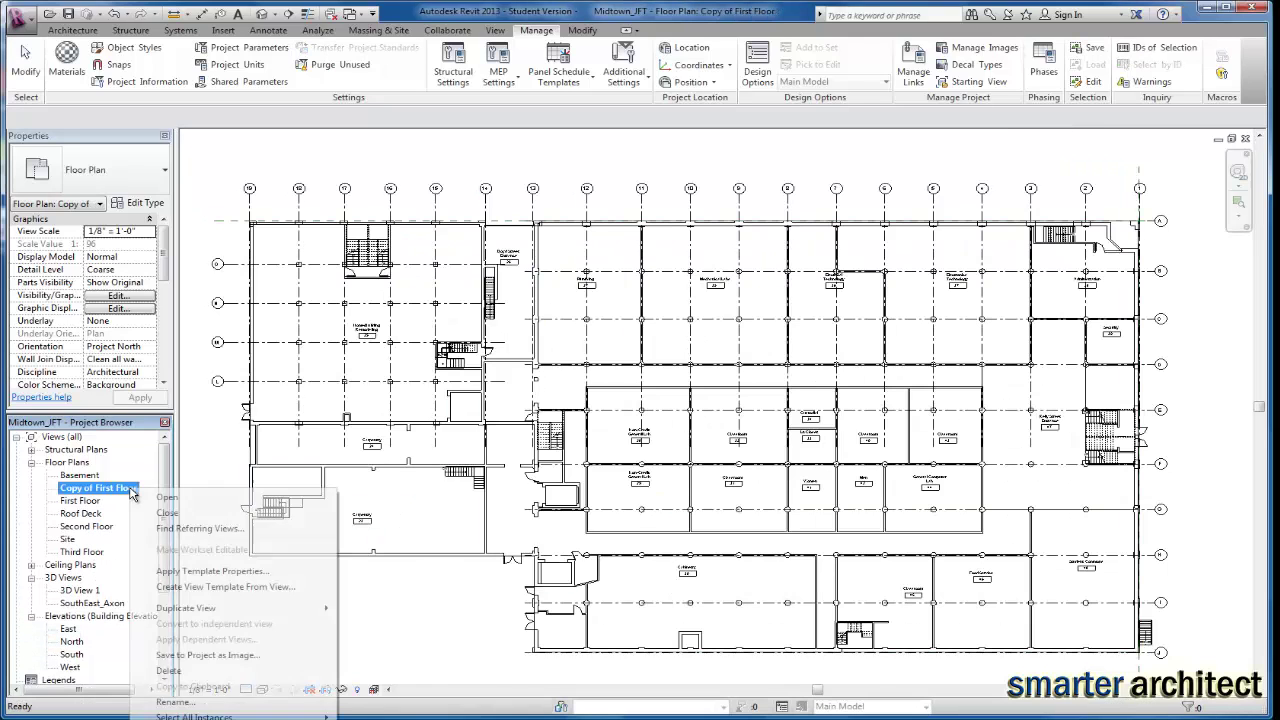
left_click(175, 701)
left_click_drag(472, 334, 428, 340)
type("PRE")
key("BackSpace")
key("BackSpace")
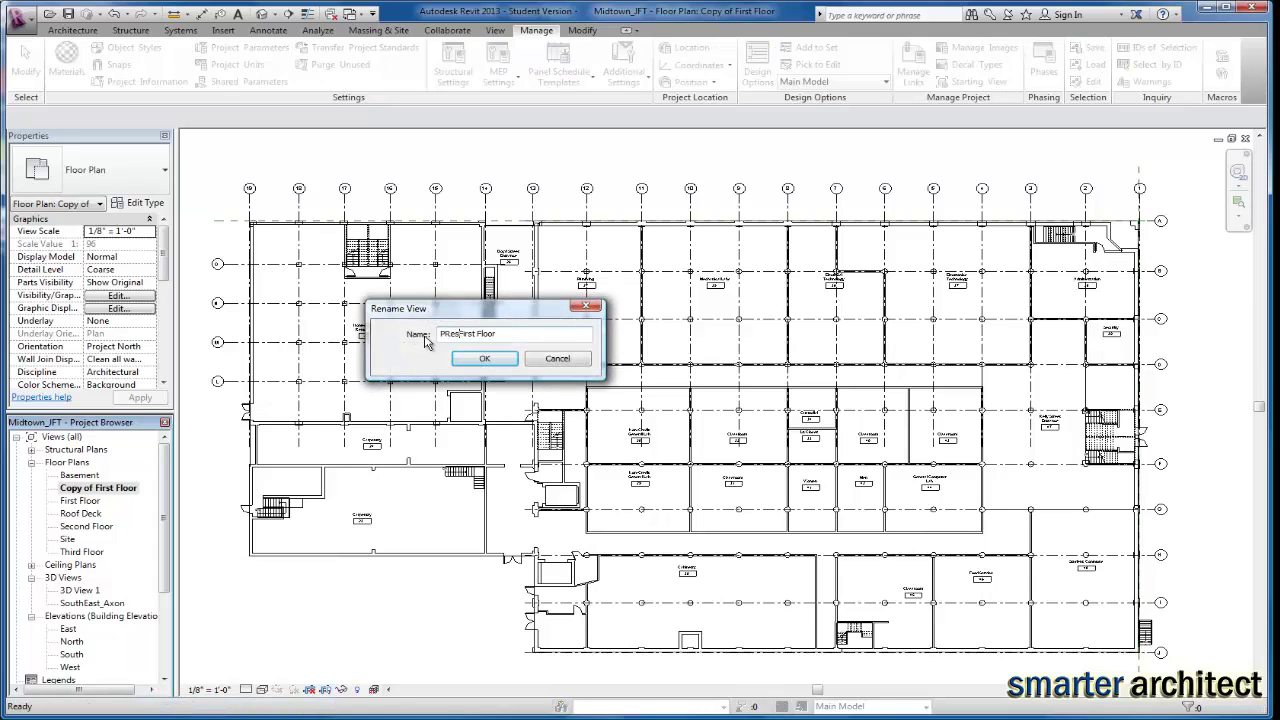
type("resentation")
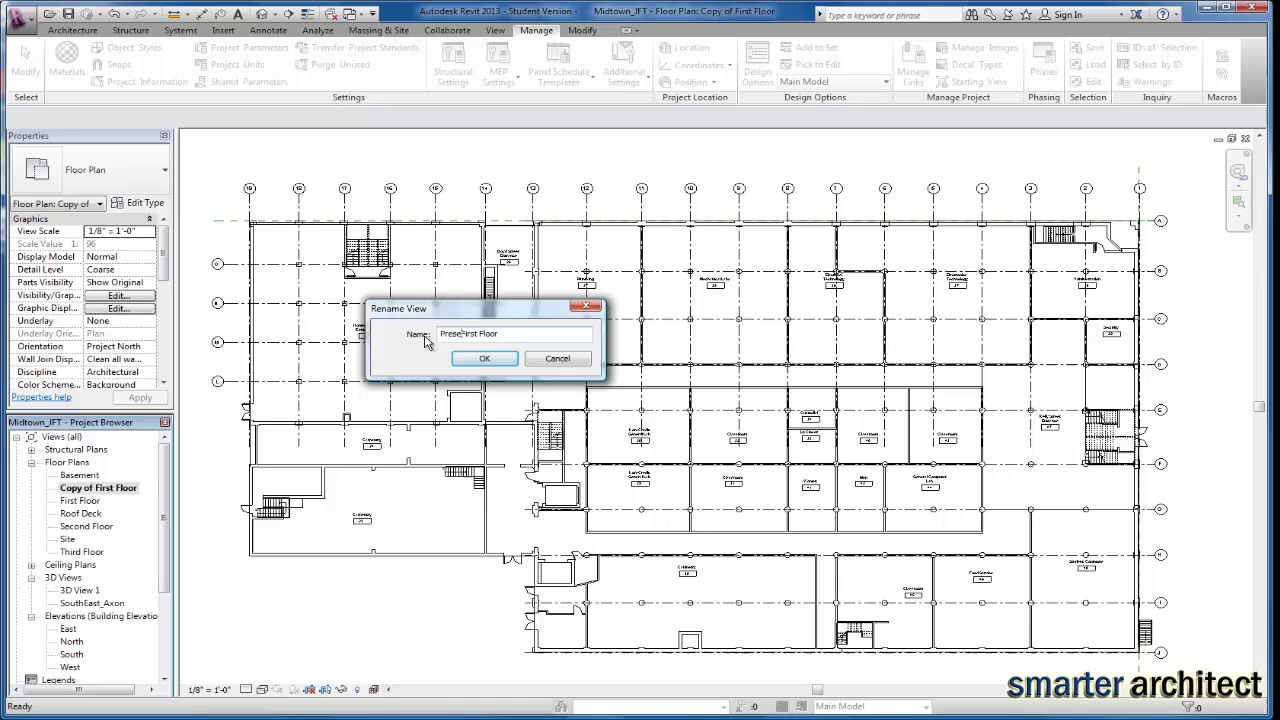
key("Return")
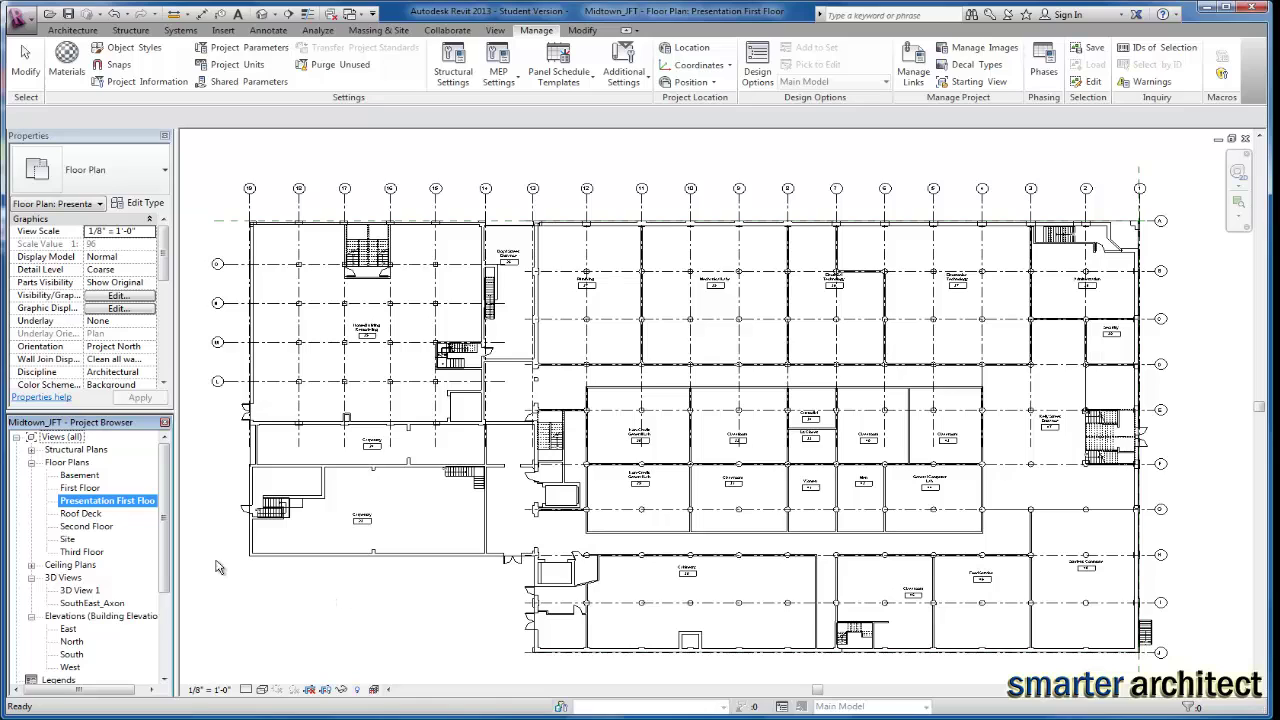
left_click_drag(166, 516, 163, 597)
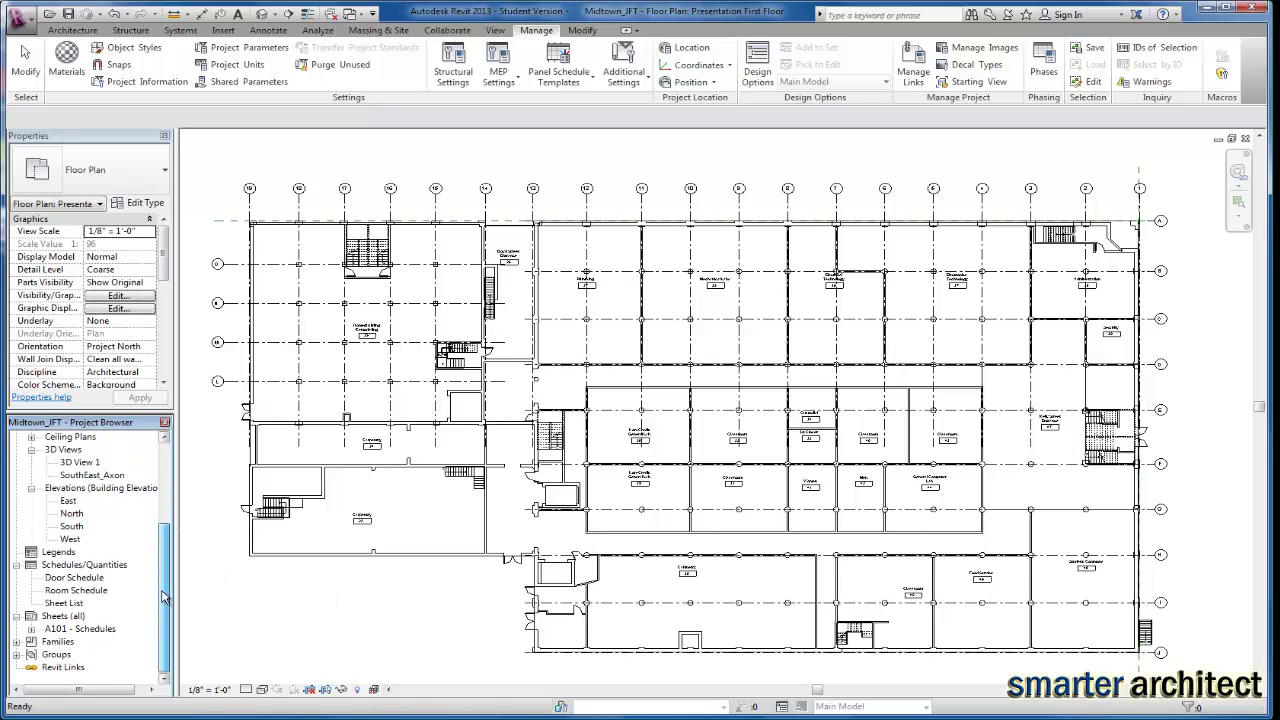
Step: Open the Room Schedule from Schedules/Quantities in the Project Browser
double_click(96, 591)
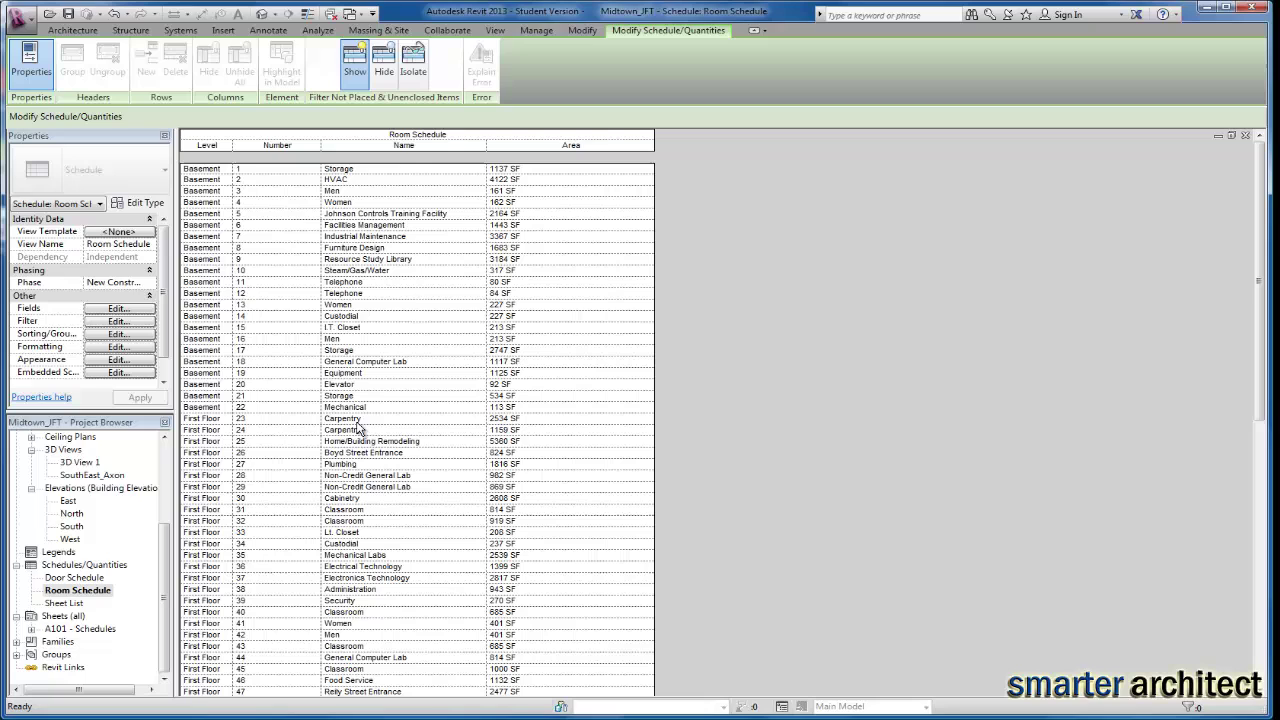
Step: Add Department from the available fields to the Room Schedule, after Area
left_click(118, 310)
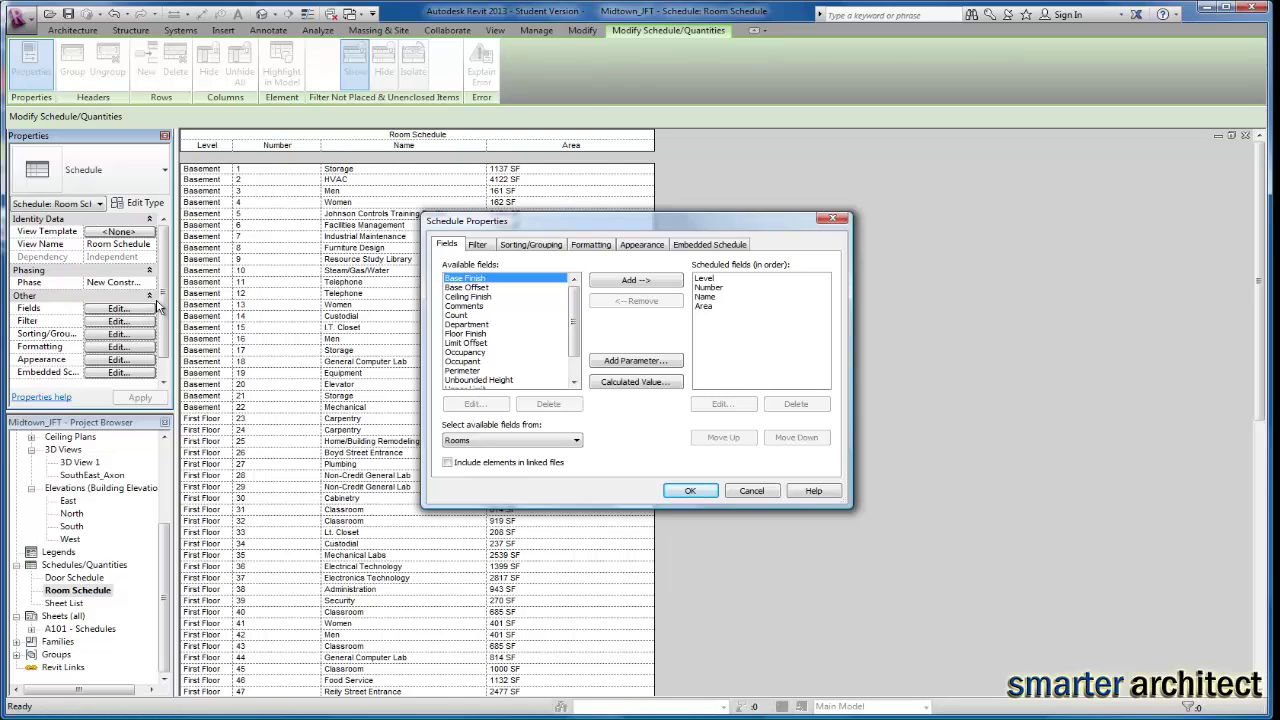
left_click(474, 325)
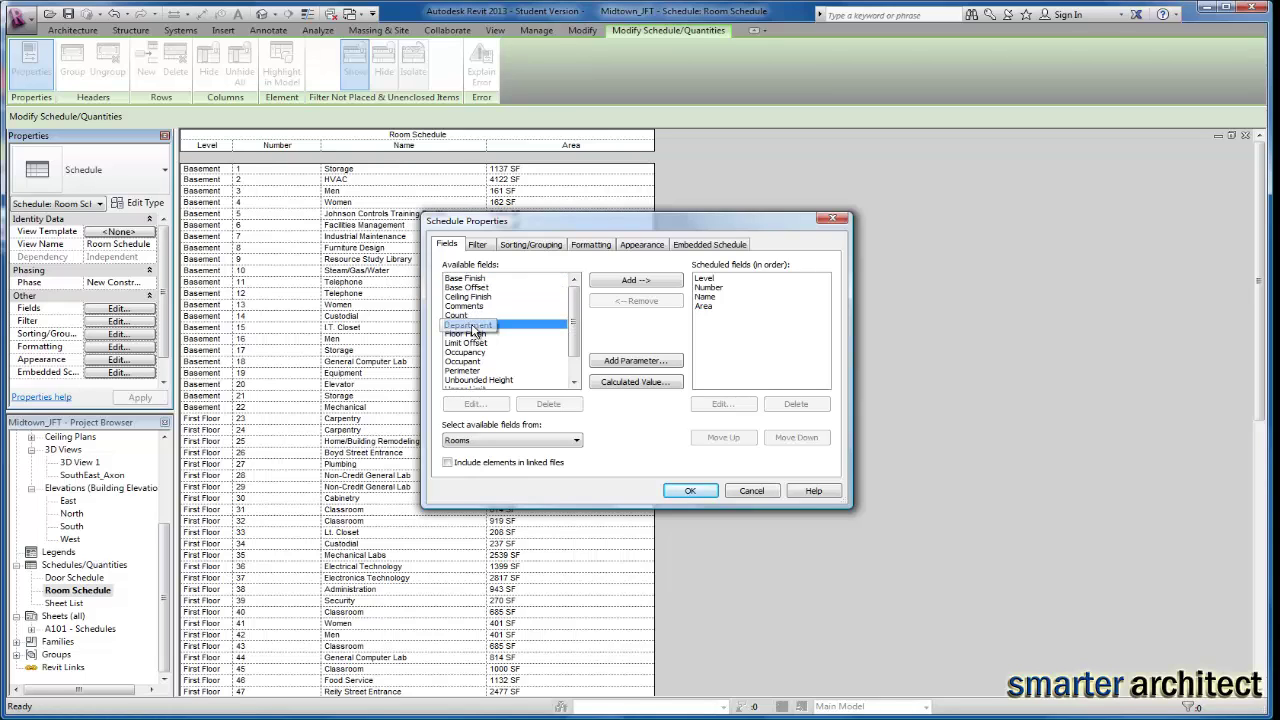
left_click(646, 282)
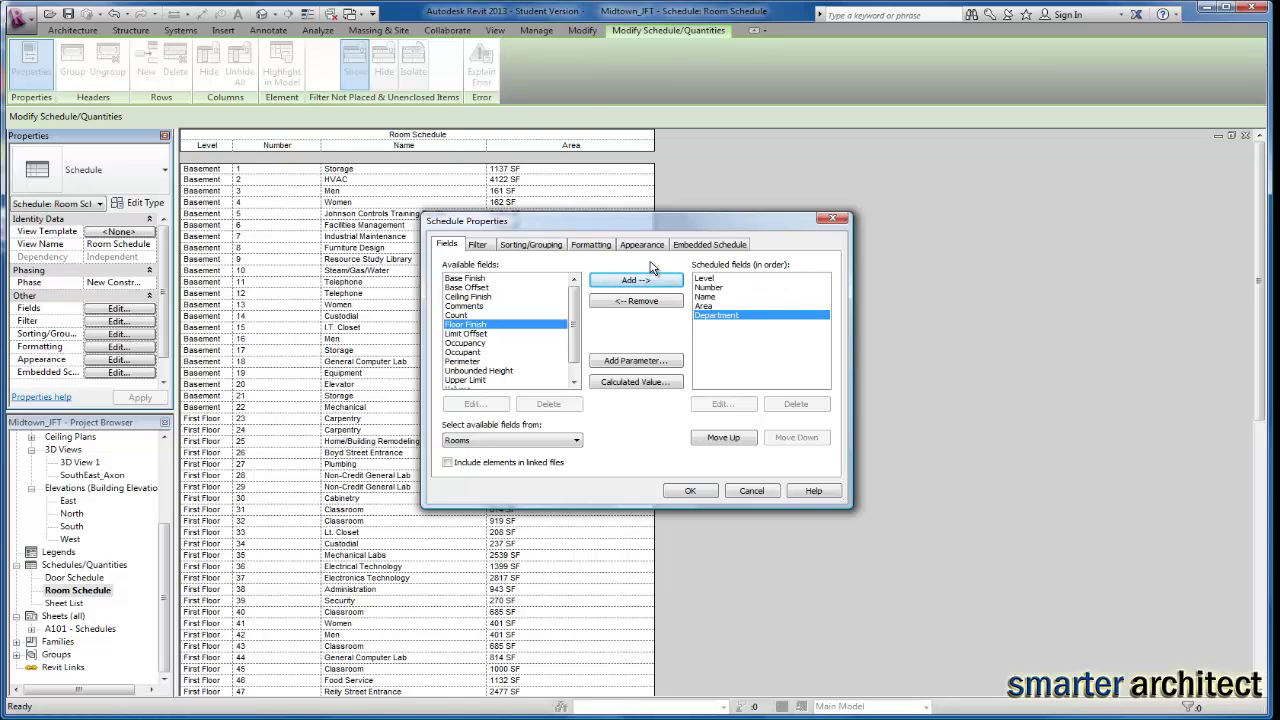
Step: Sort by Level with blank lines, then by Name, with no third sort key
left_click(533, 247)
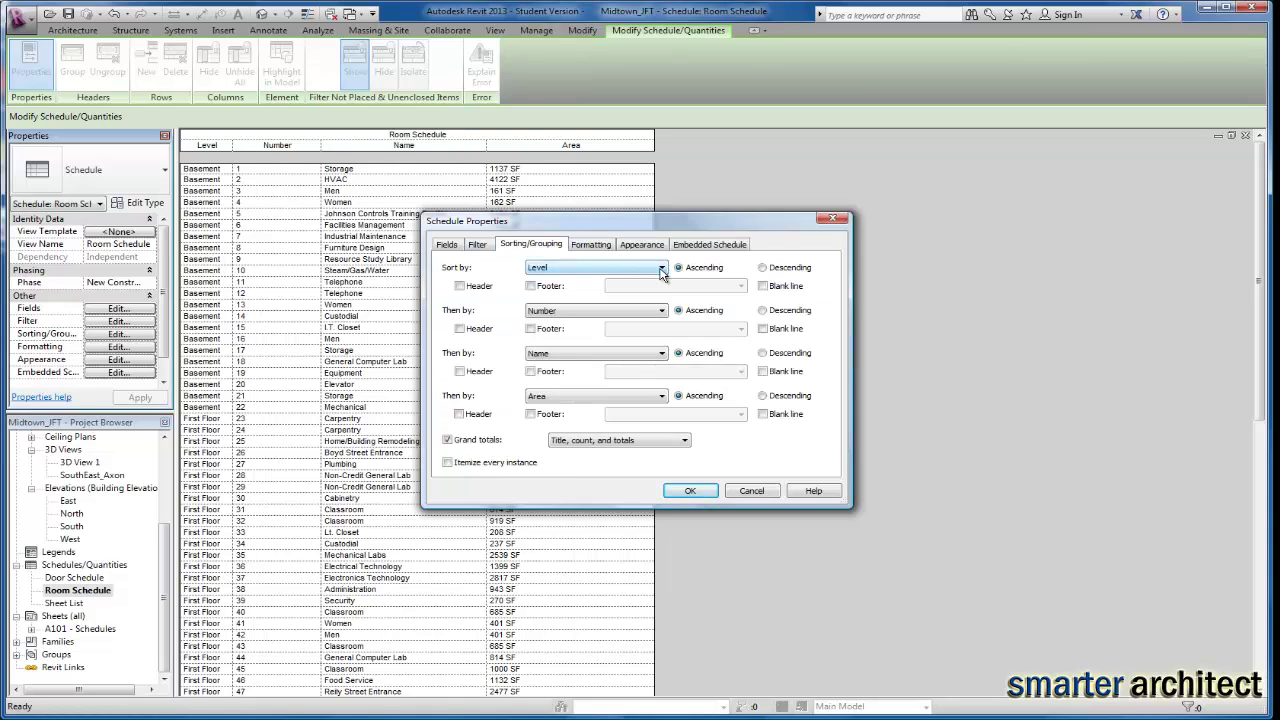
left_click(661, 311)
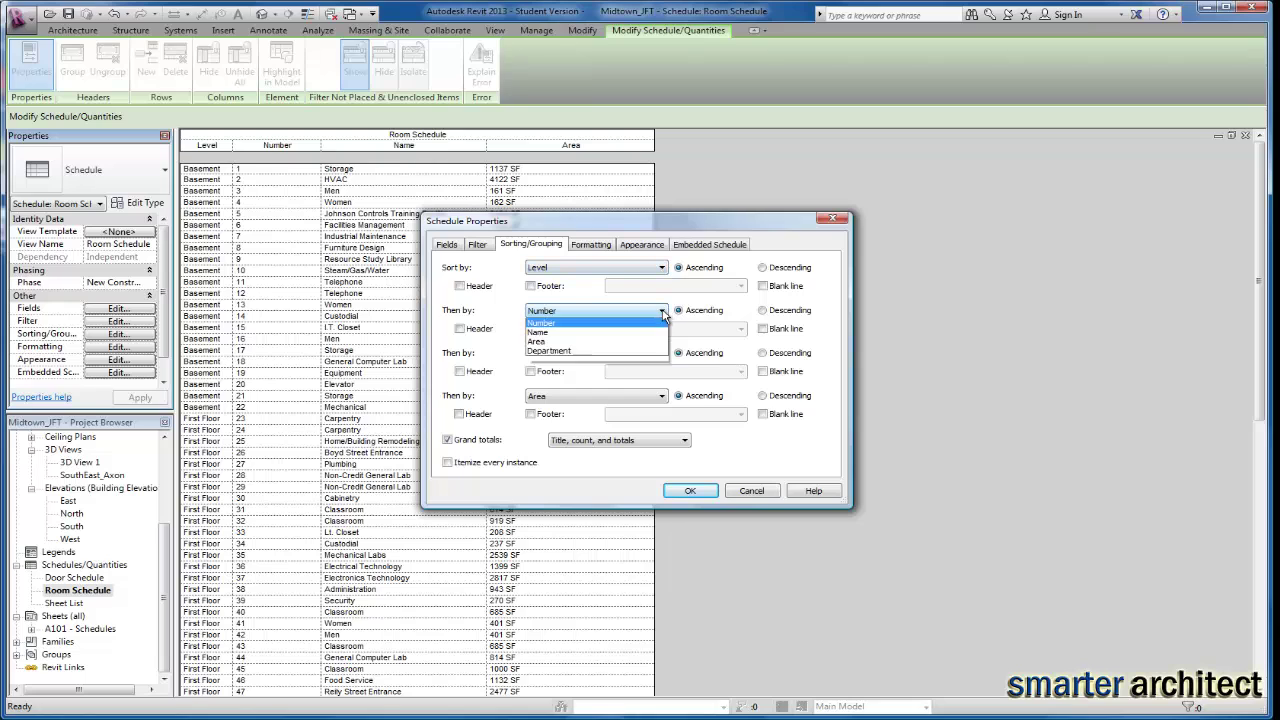
left_click(657, 351)
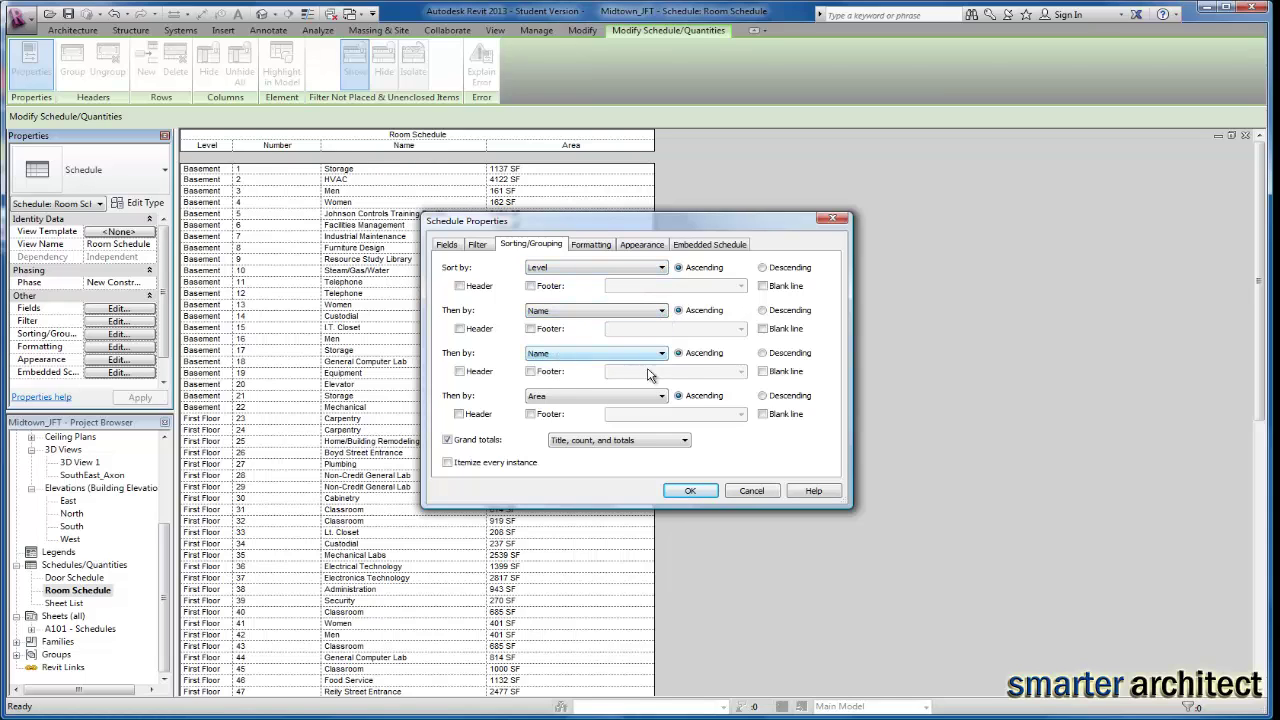
left_click(661, 358)
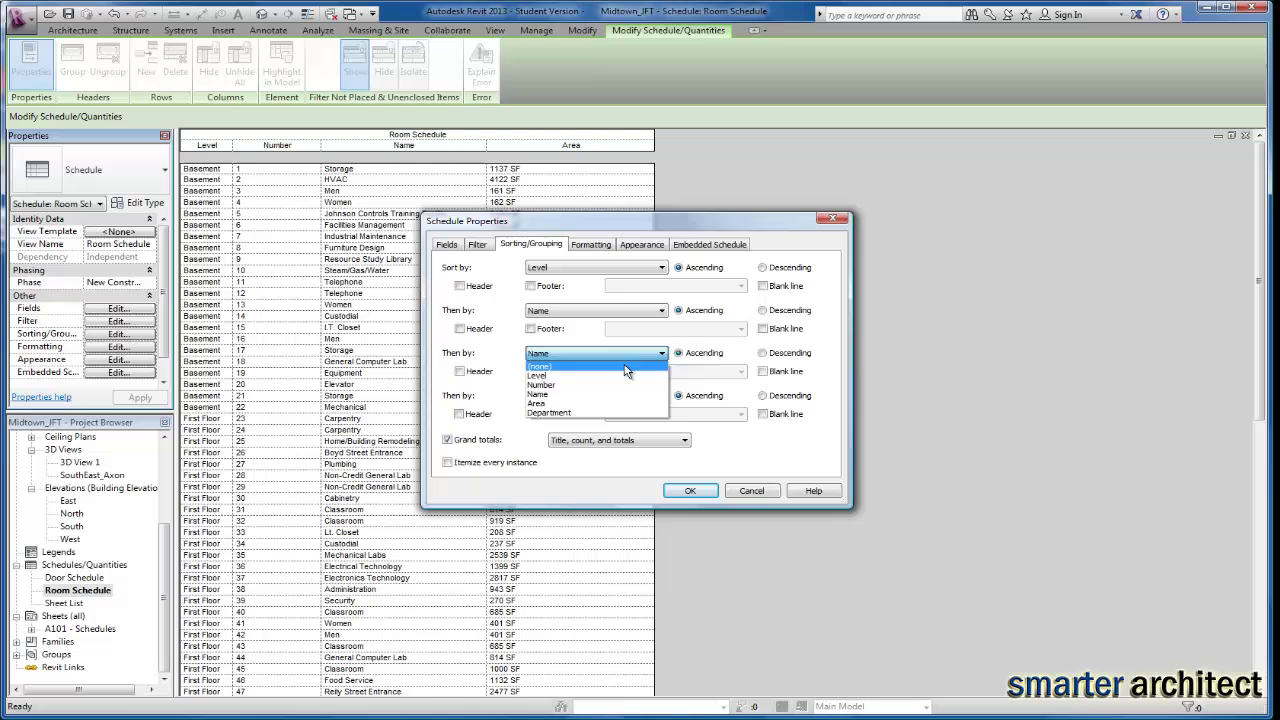
left_click(630, 366)
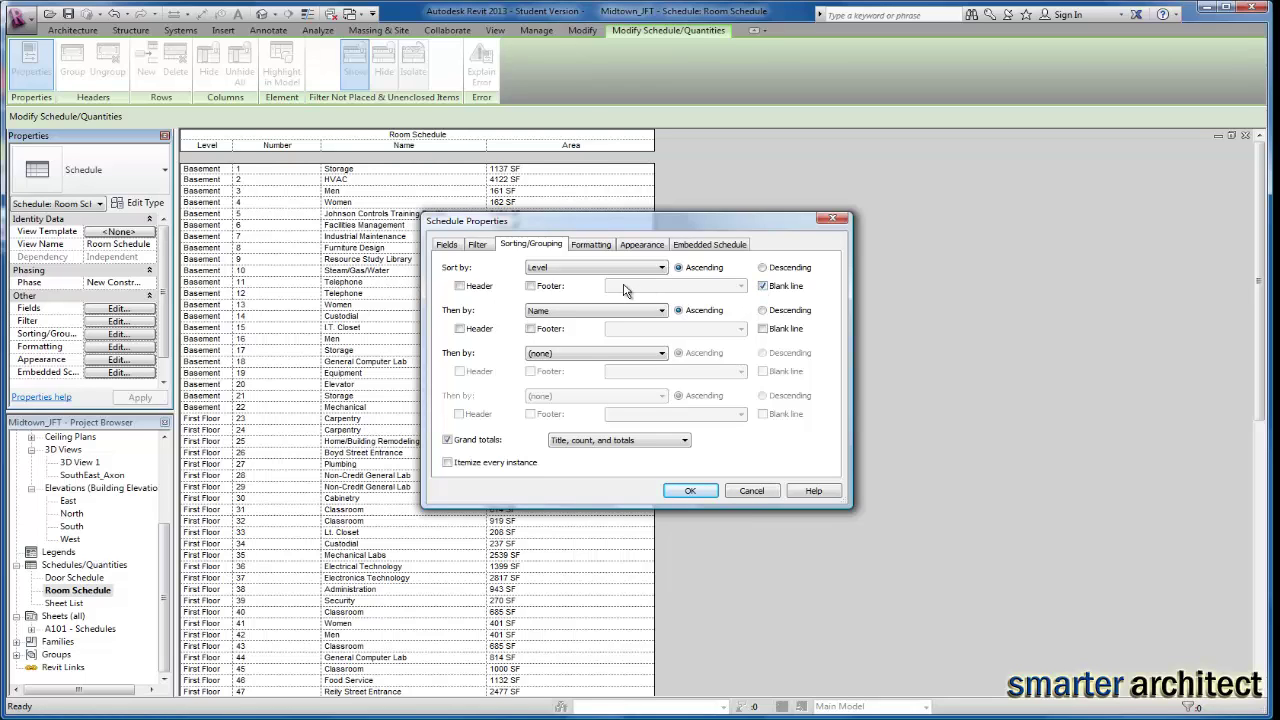
left_click(689, 491)
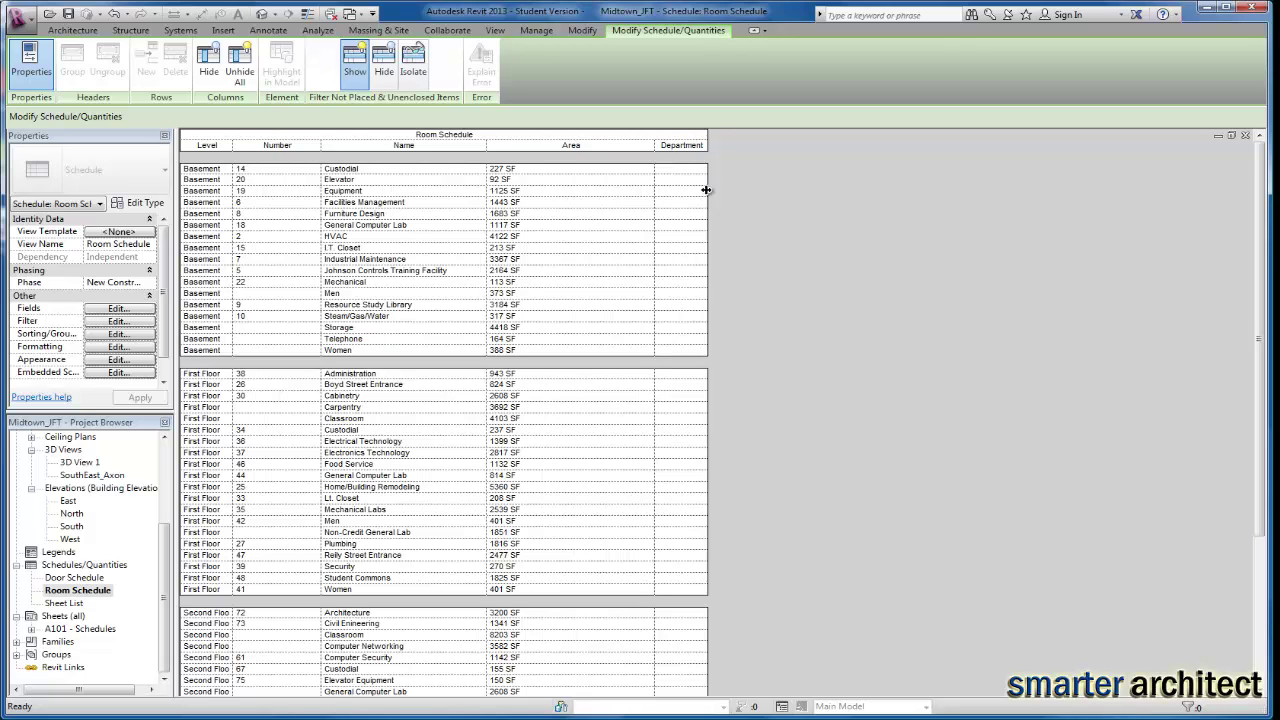
Step: Widen the Department column and narrow the Area column of the schedule
left_click_drag(707, 145, 811, 143)
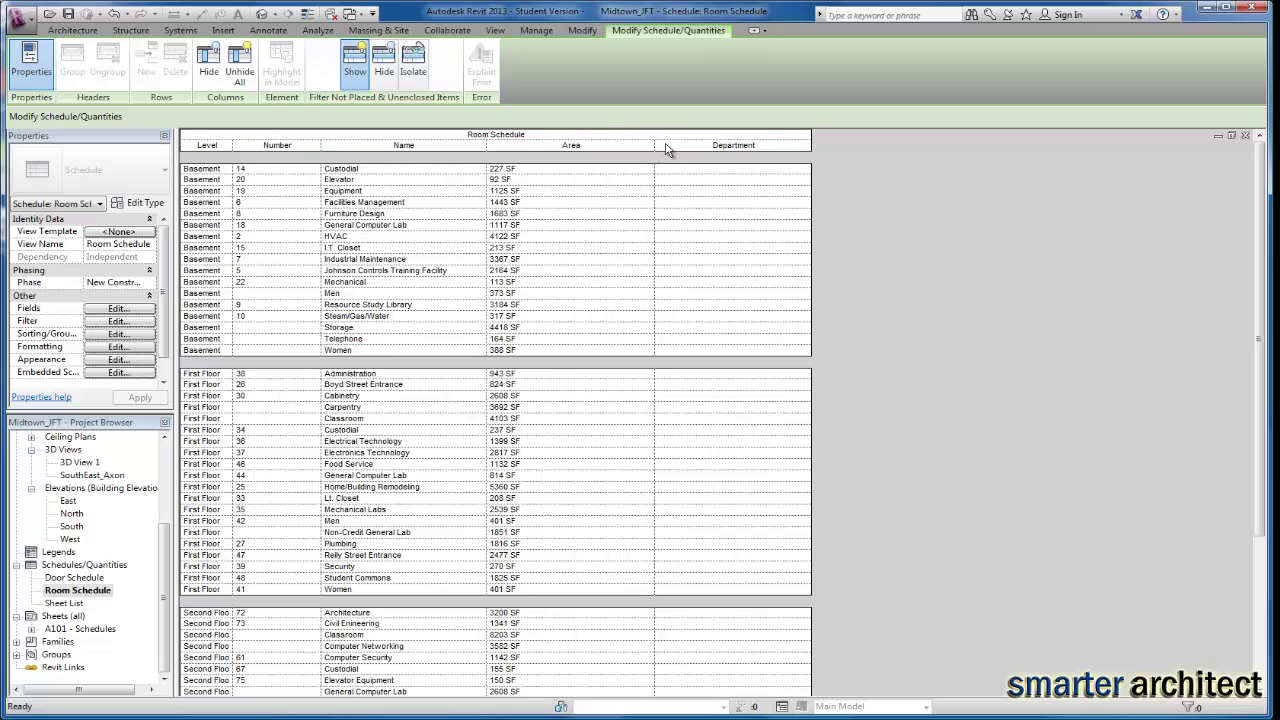
left_click_drag(654, 143, 551, 145)
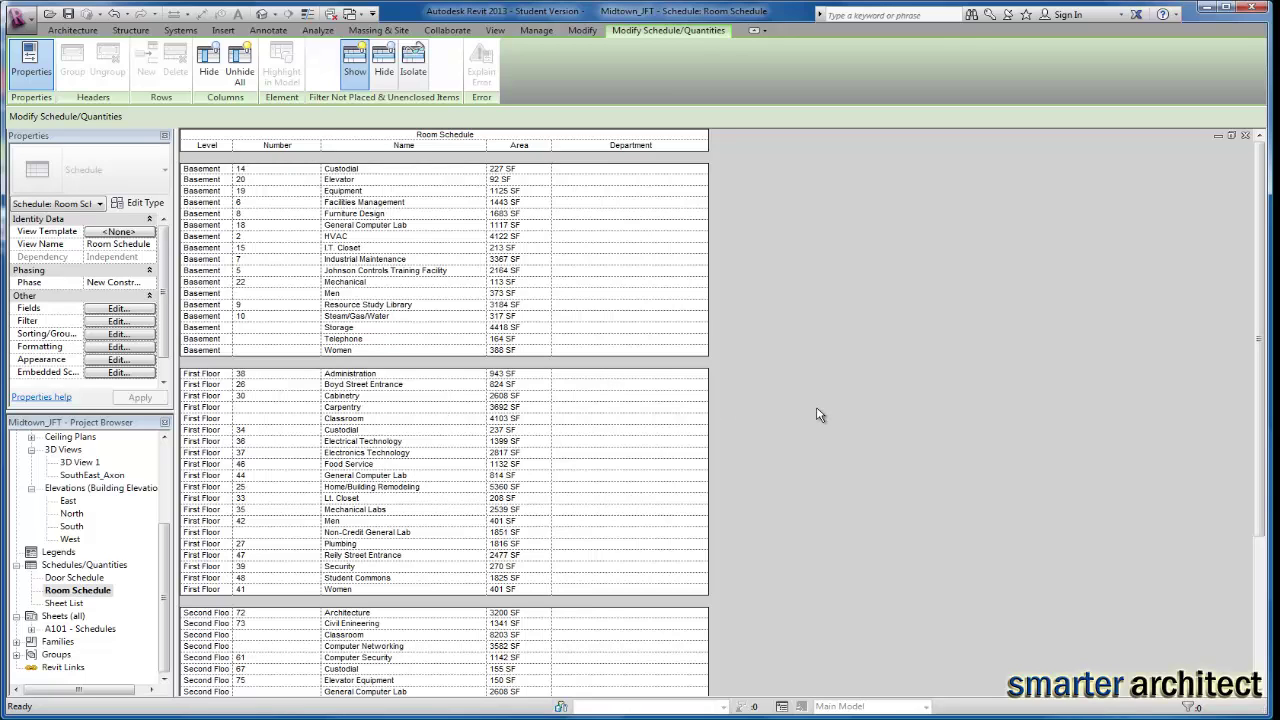
Step: Set Administration to Administration, Lobby to Lobby, and Cabinetry to Educational
left_click(574, 373)
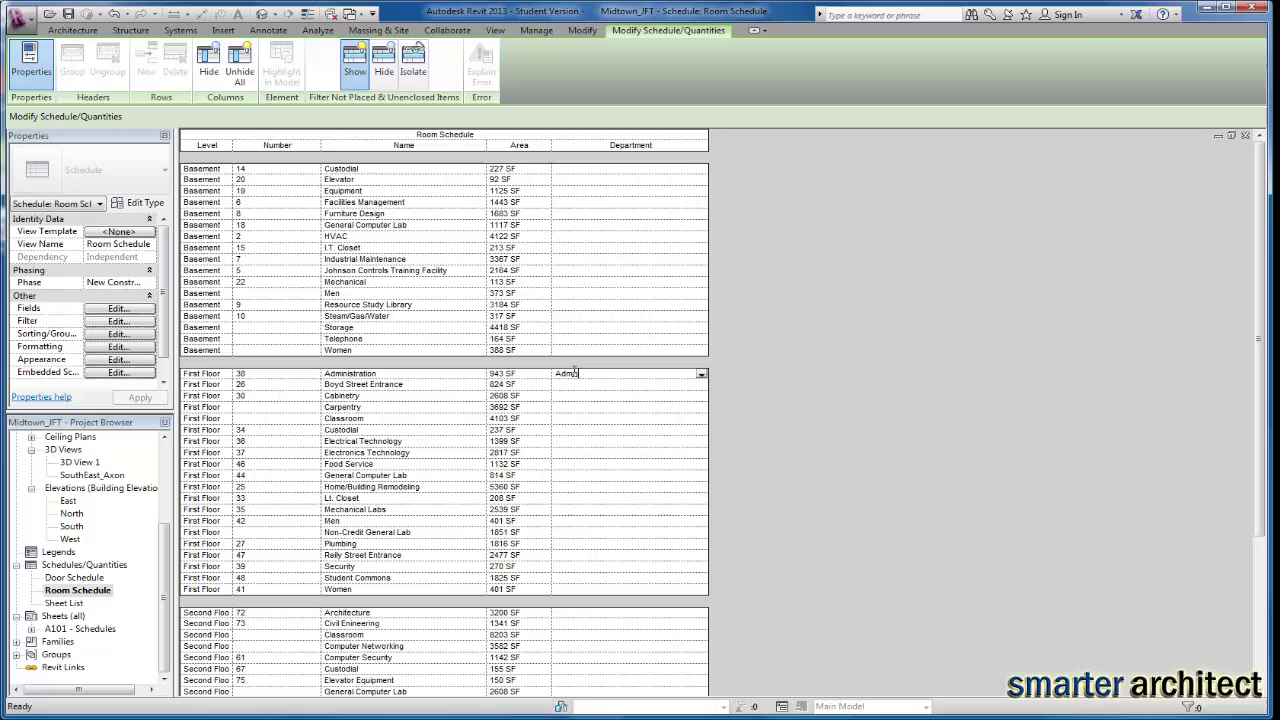
type("inistration")
key("Return")
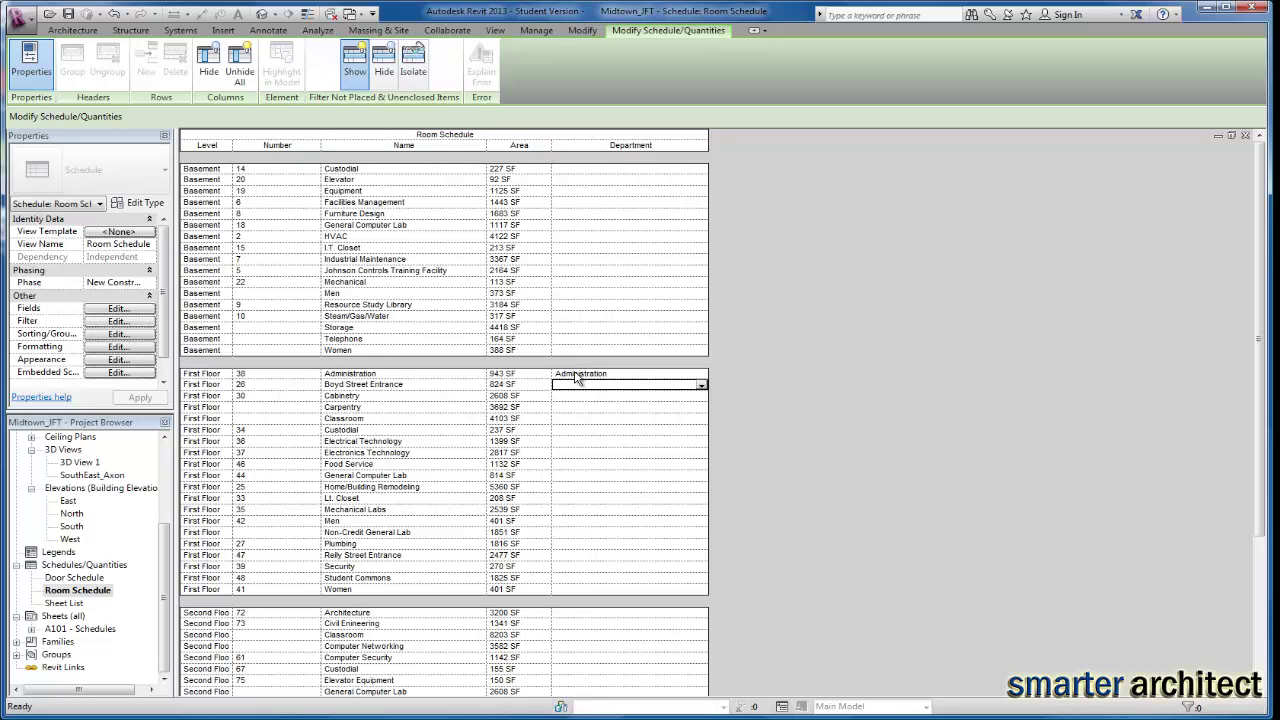
type("Lobby")
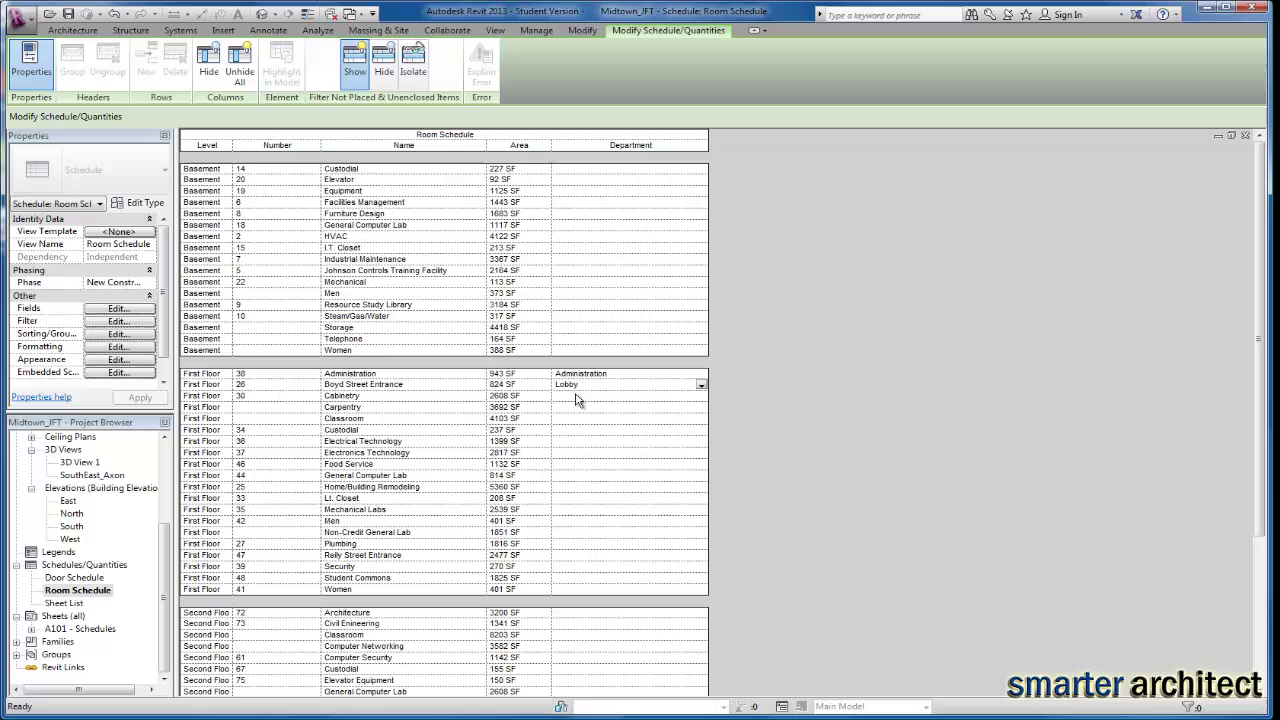
left_click(575, 396)
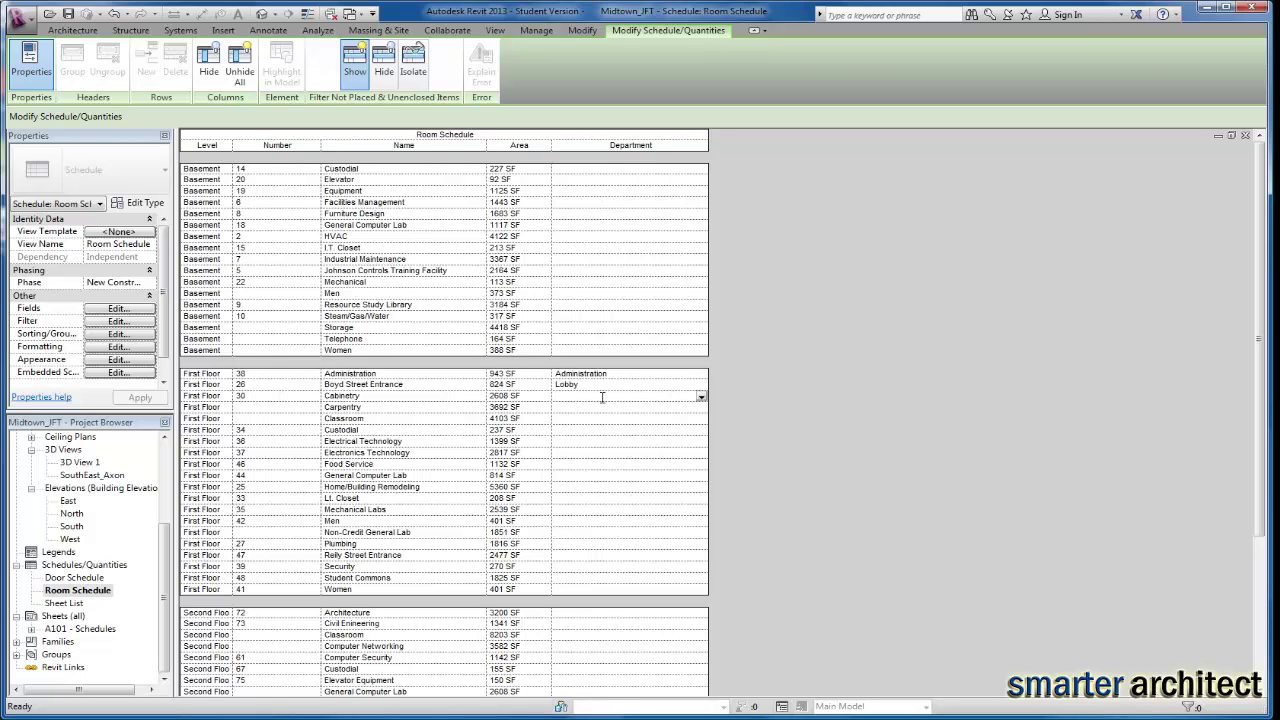
type("Educational")
key("Return")
Step: Set Carpentry and Classroom to Educational, and Custodial to Utilities
left_click(701, 408)
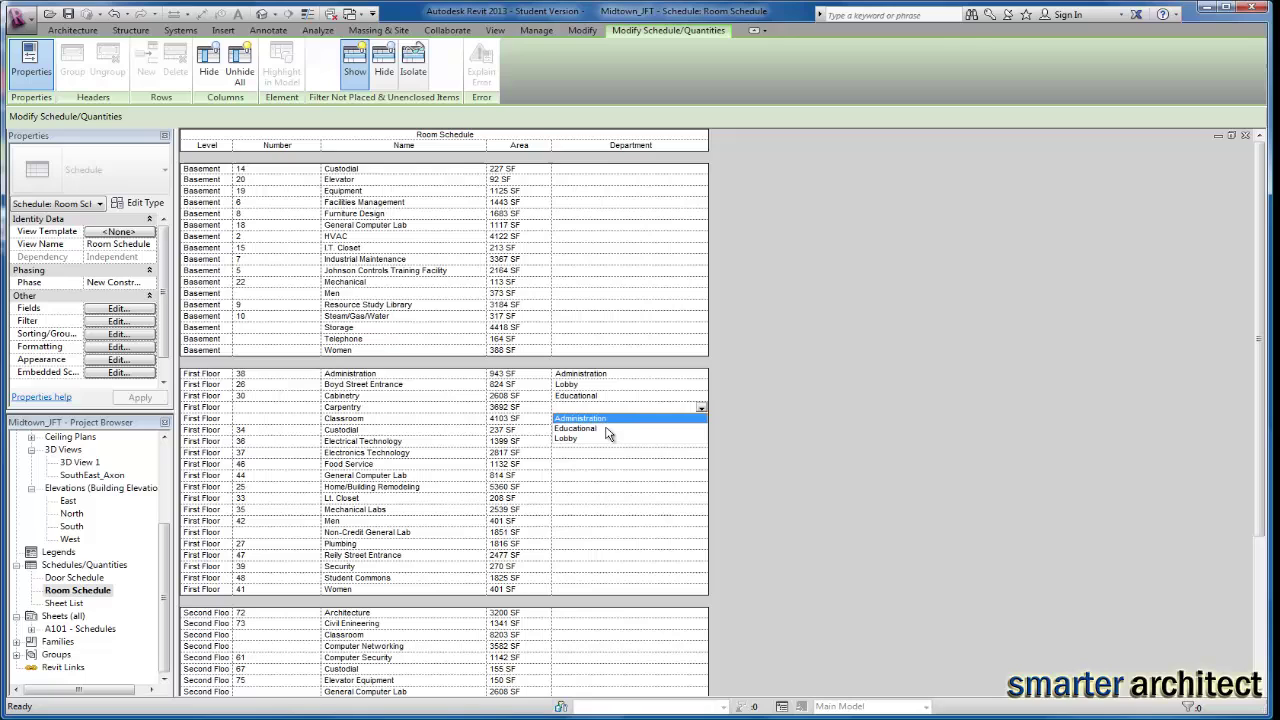
left_click(577, 430)
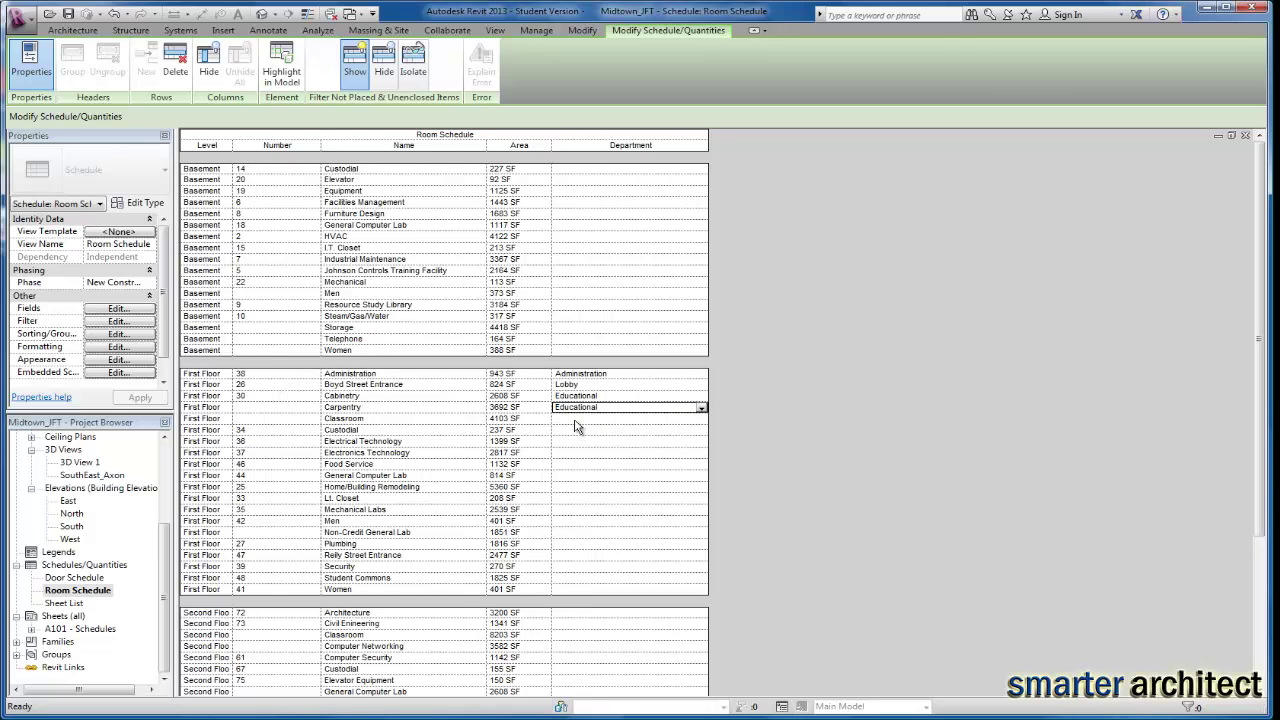
left_click(614, 420)
left_click(703, 420)
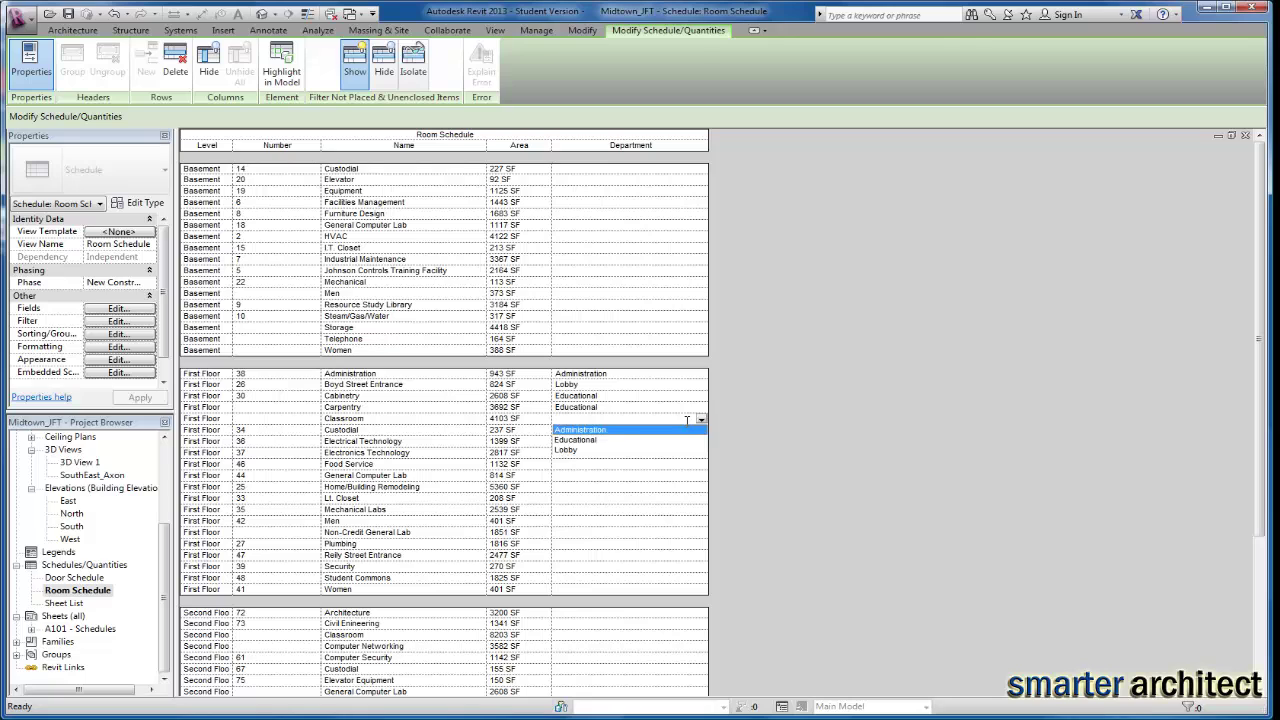
left_click(584, 440)
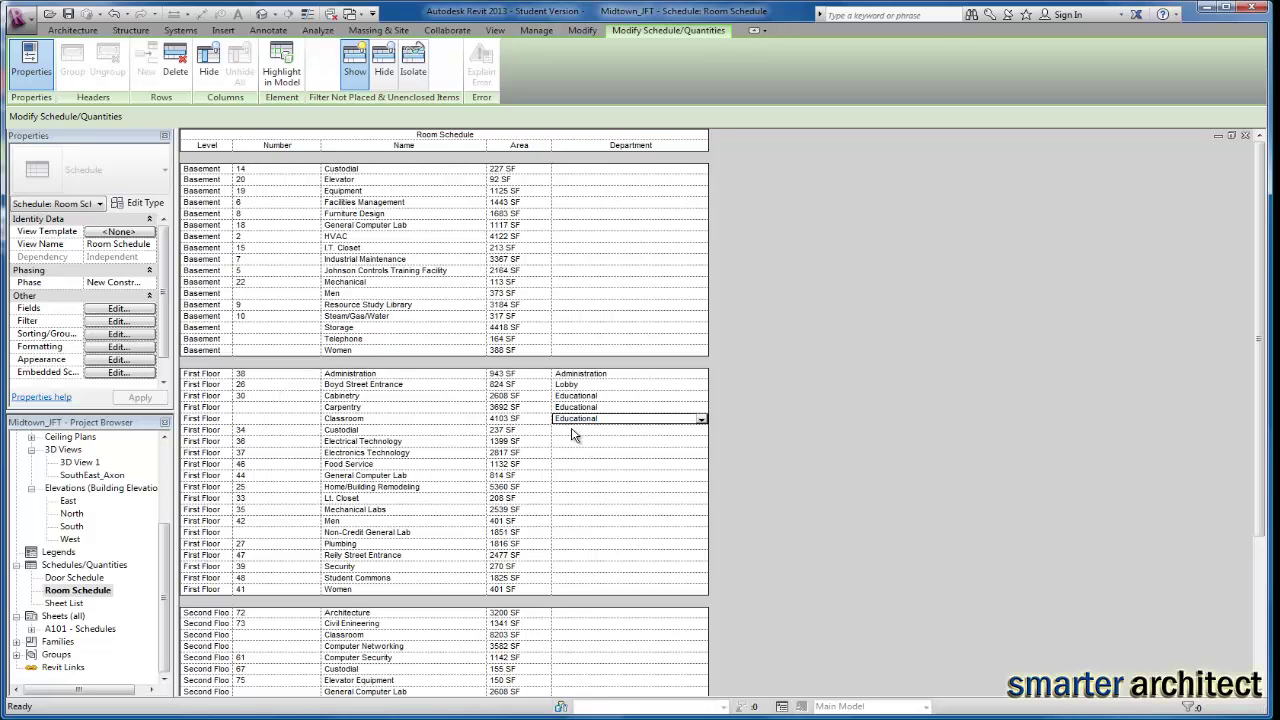
left_click(571, 429)
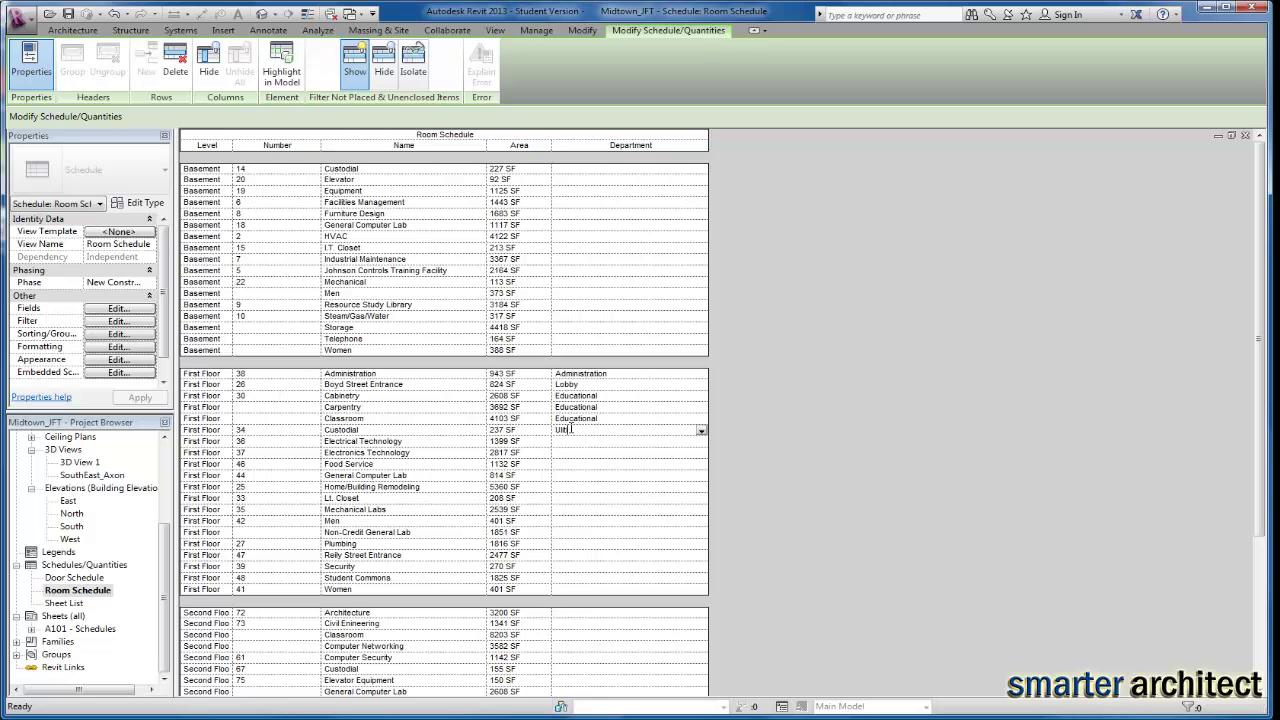
left_click(566, 441)
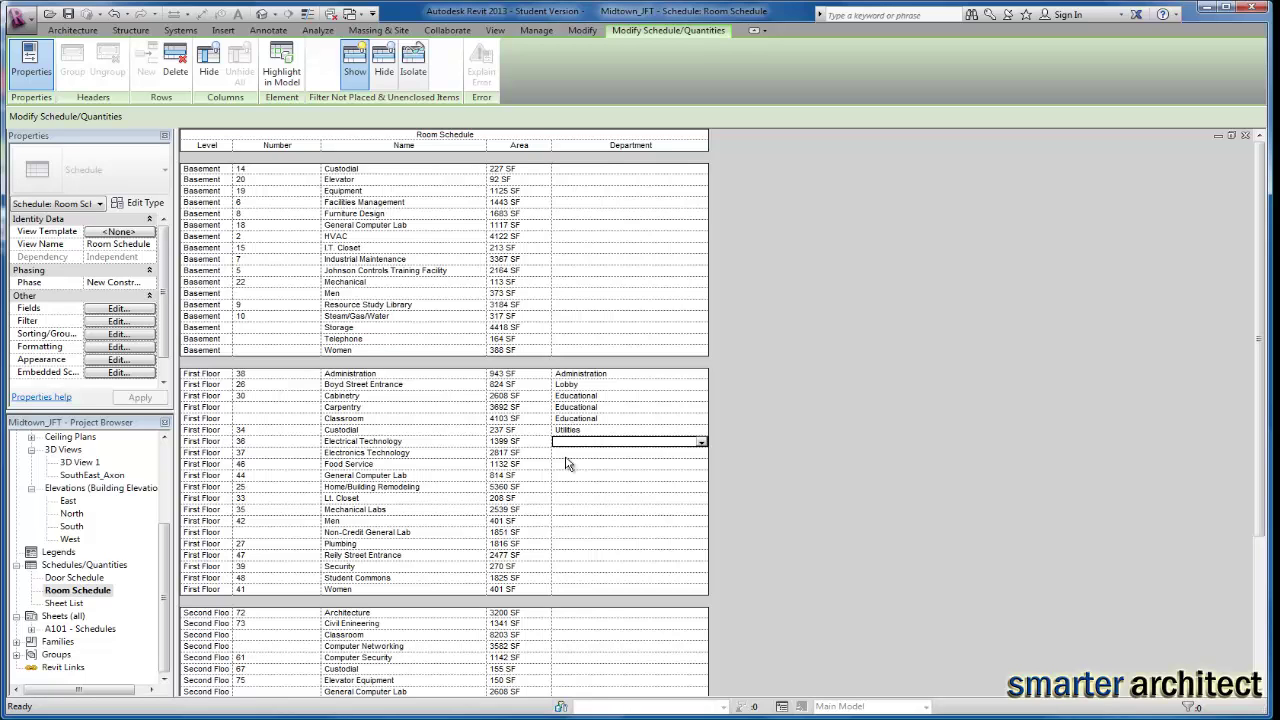
Step: Set Electrical and Electronics Technology to Educational, and Food Service to Other
left_click(702, 443)
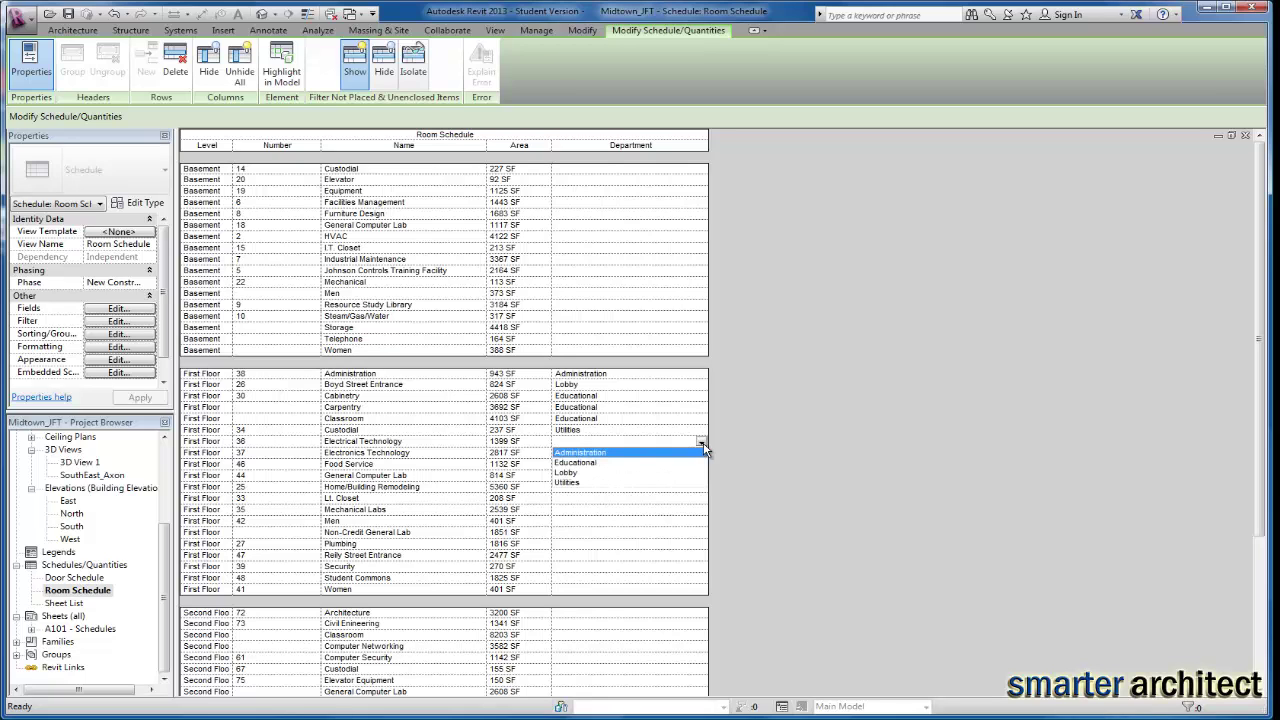
left_click(591, 468)
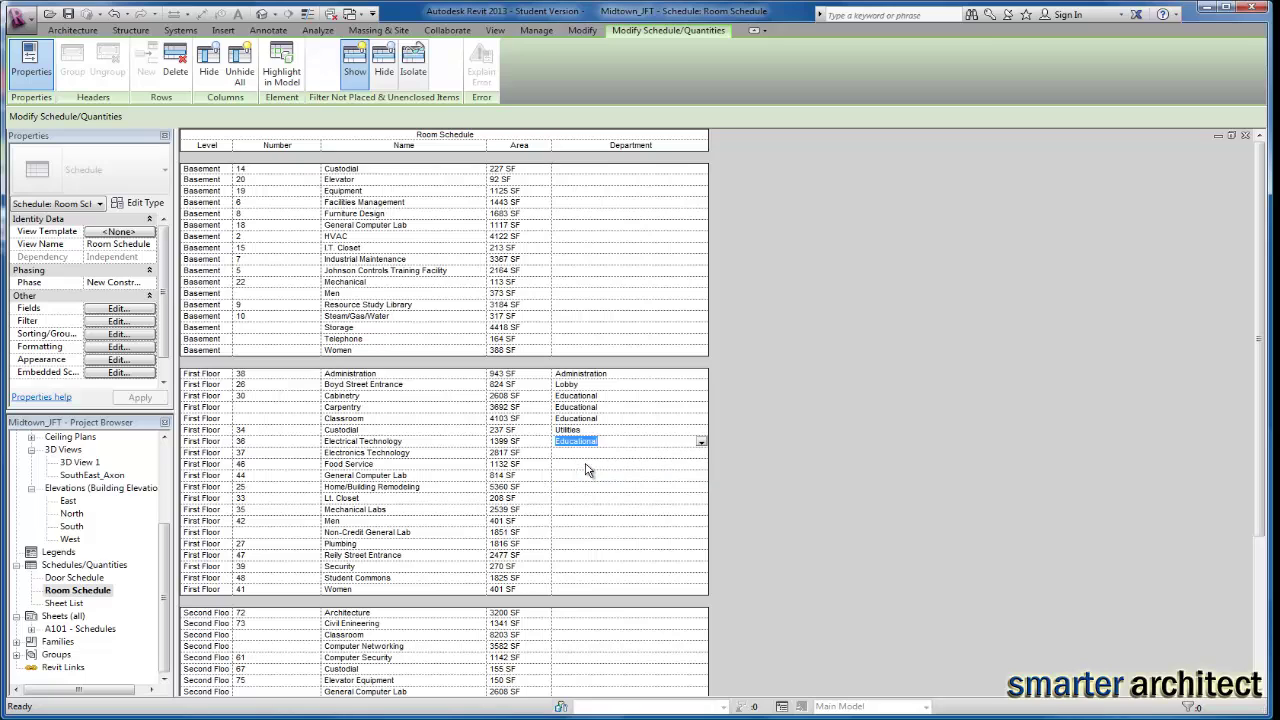
left_click(702, 453)
left_click(702, 453)
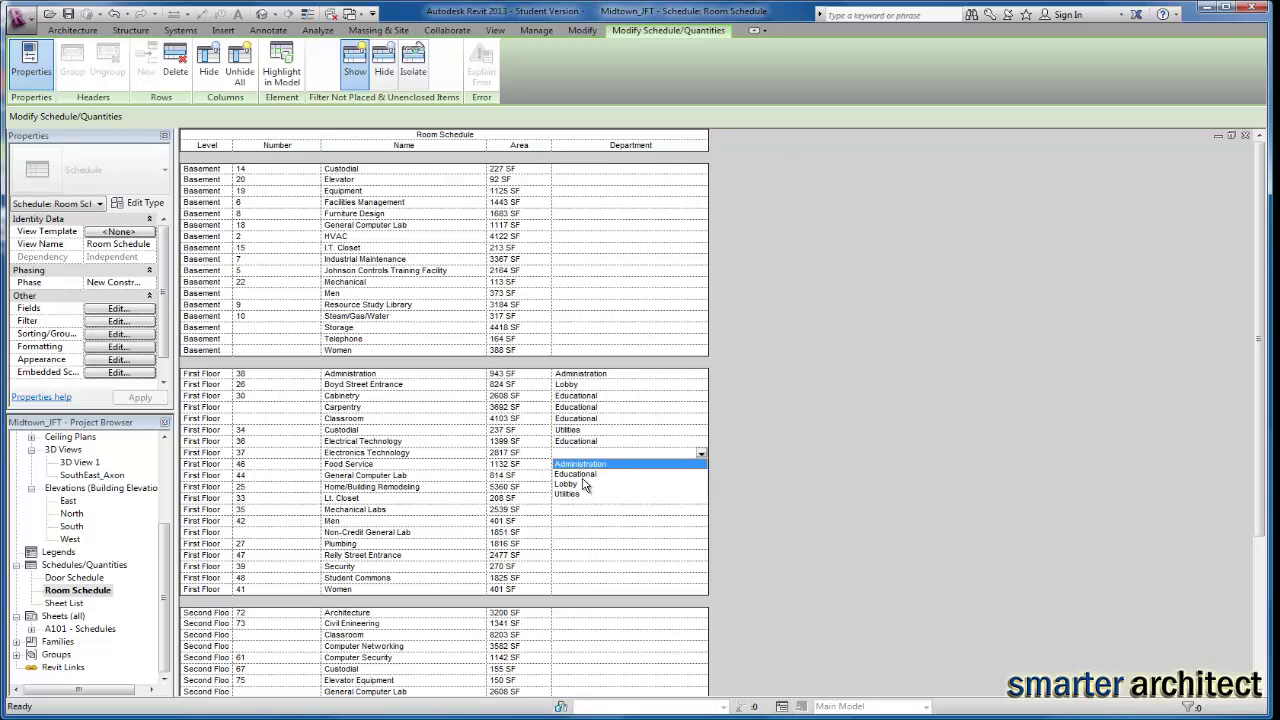
left_click(588, 474)
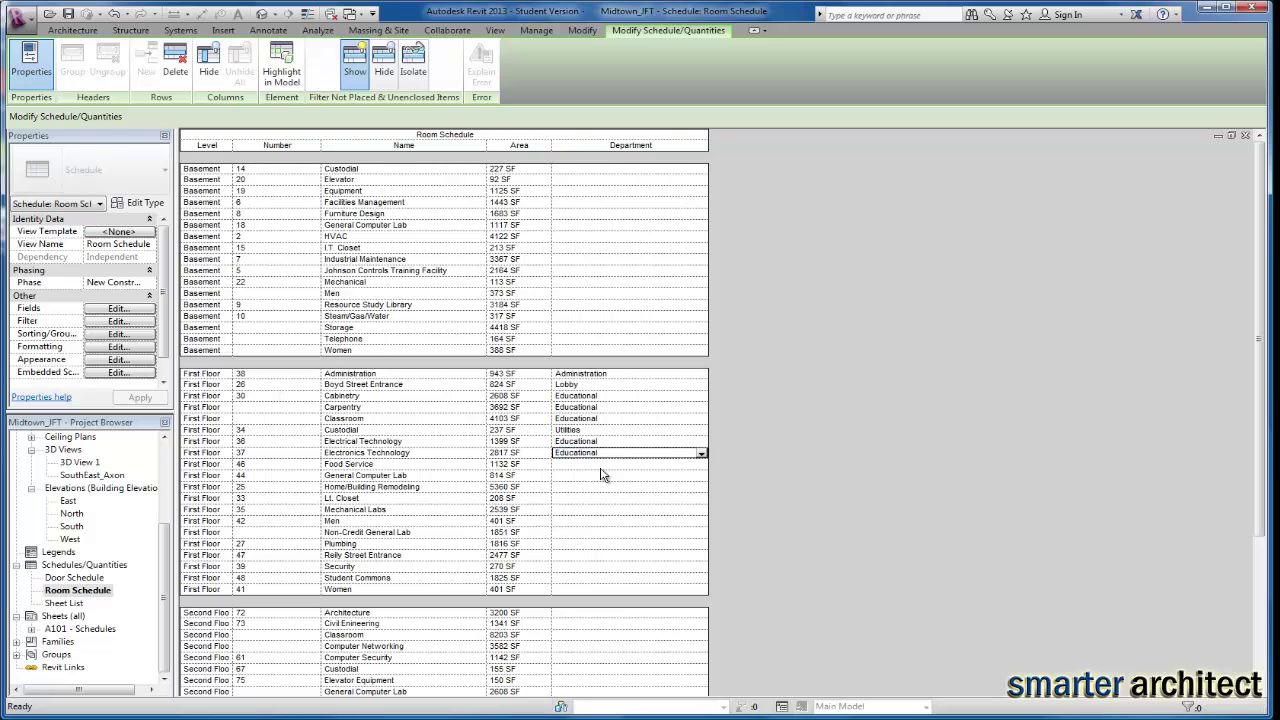
left_click(702, 467)
left_click(702, 467)
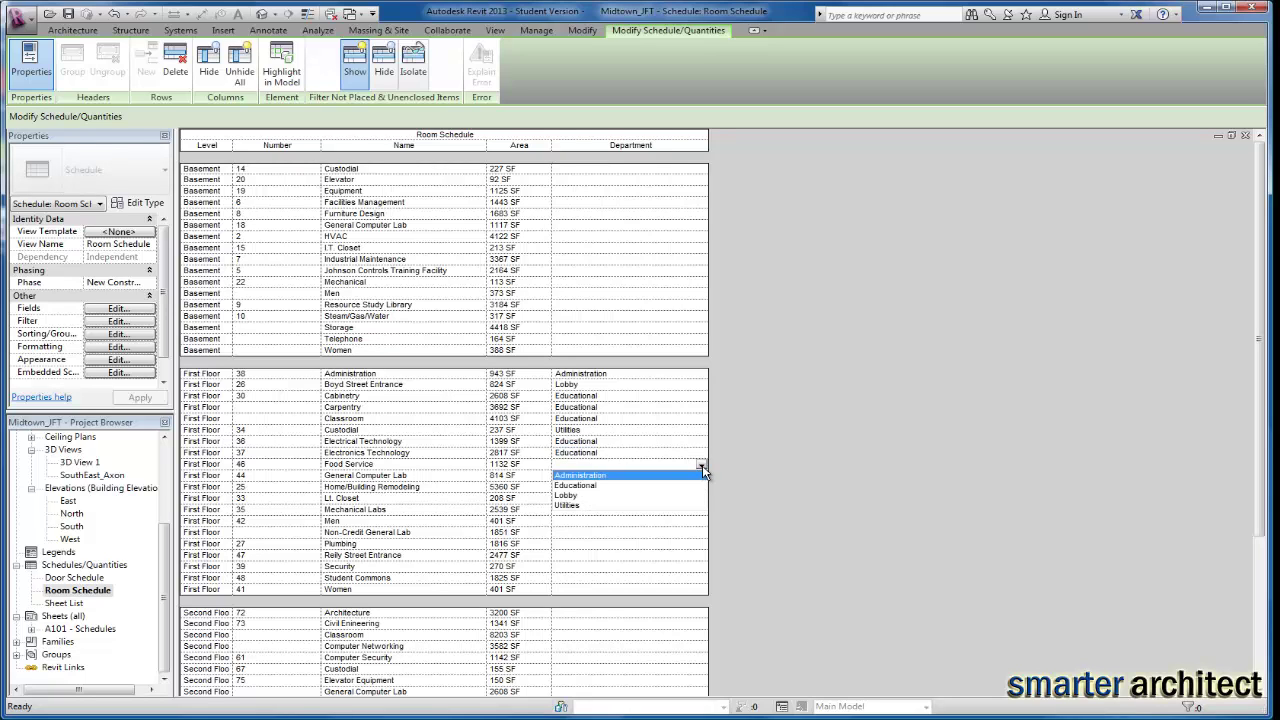
left_click(601, 465)
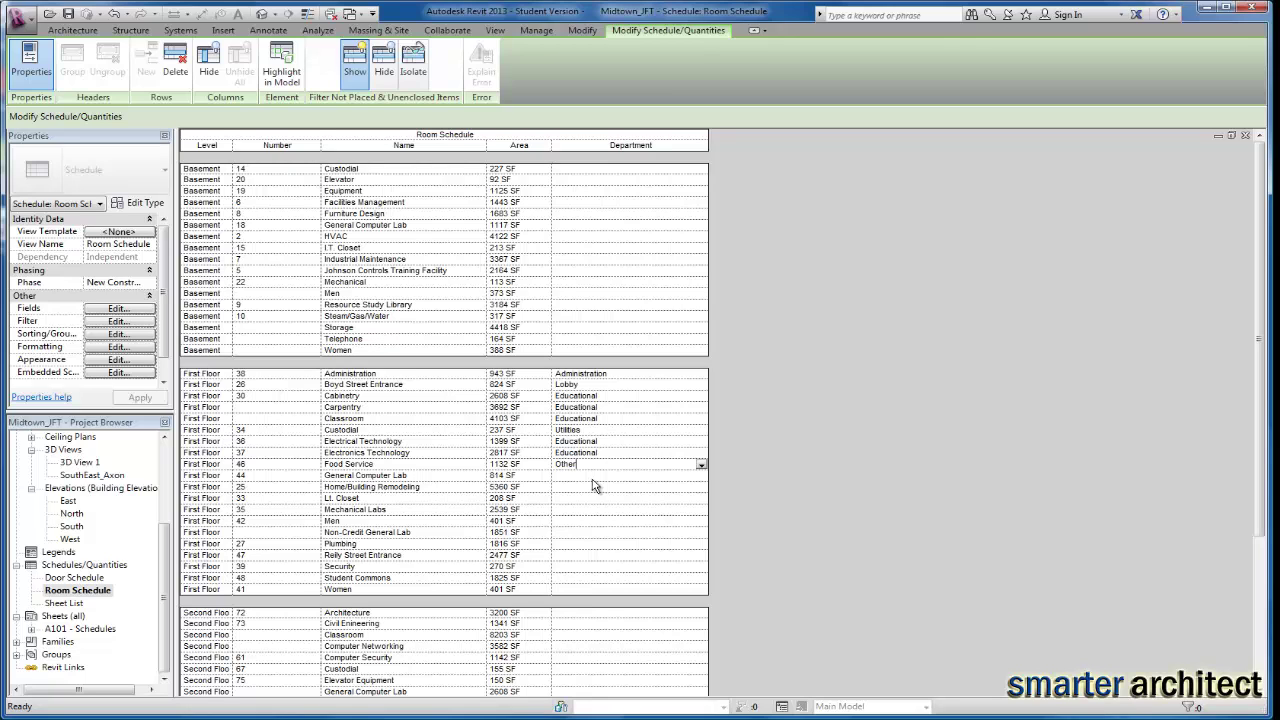
left_click(592, 477)
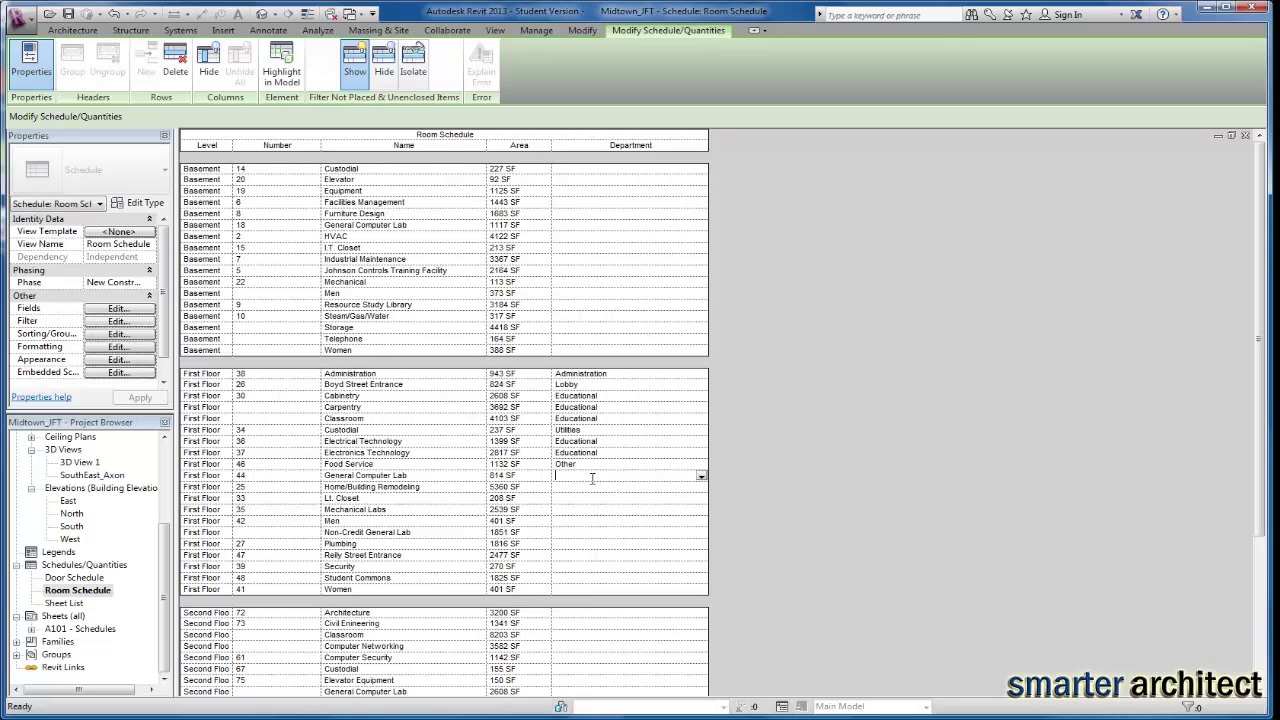
Step: Set General Computer Lab and Home/Building Remodeling departments to Educational
left_click(701, 477)
left_click(583, 502)
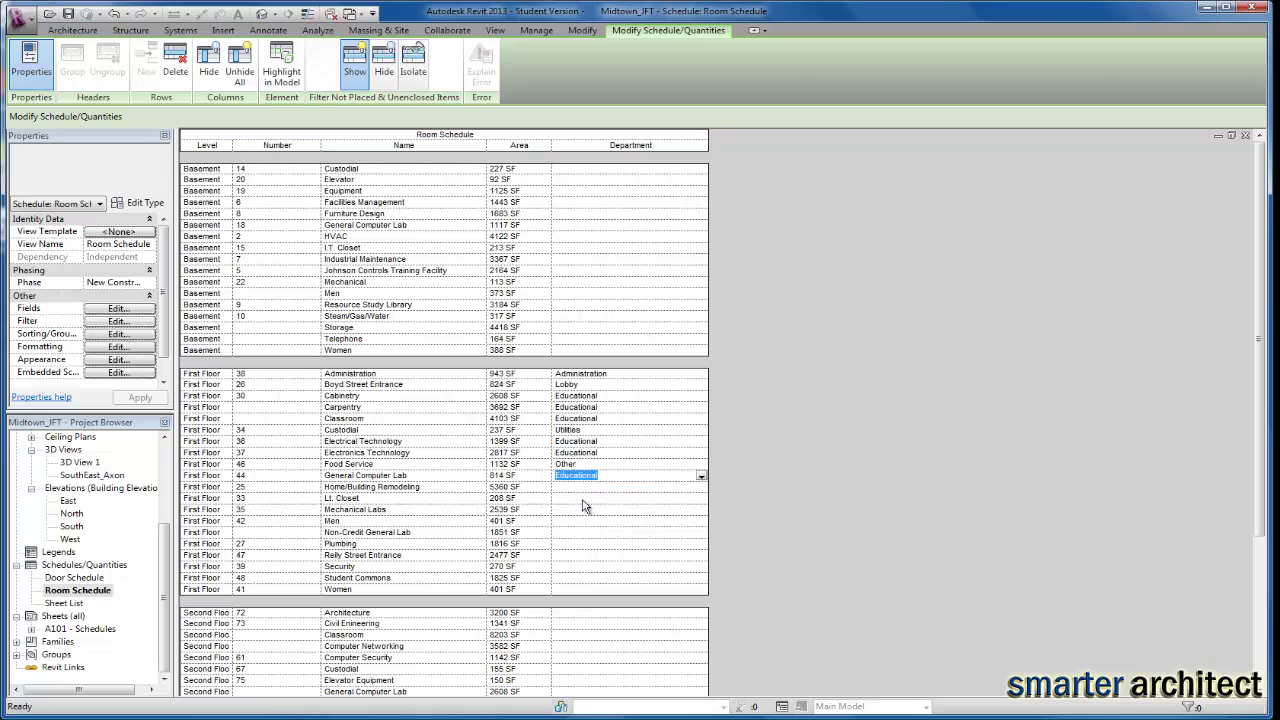
left_click(702, 490)
left_click(702, 490)
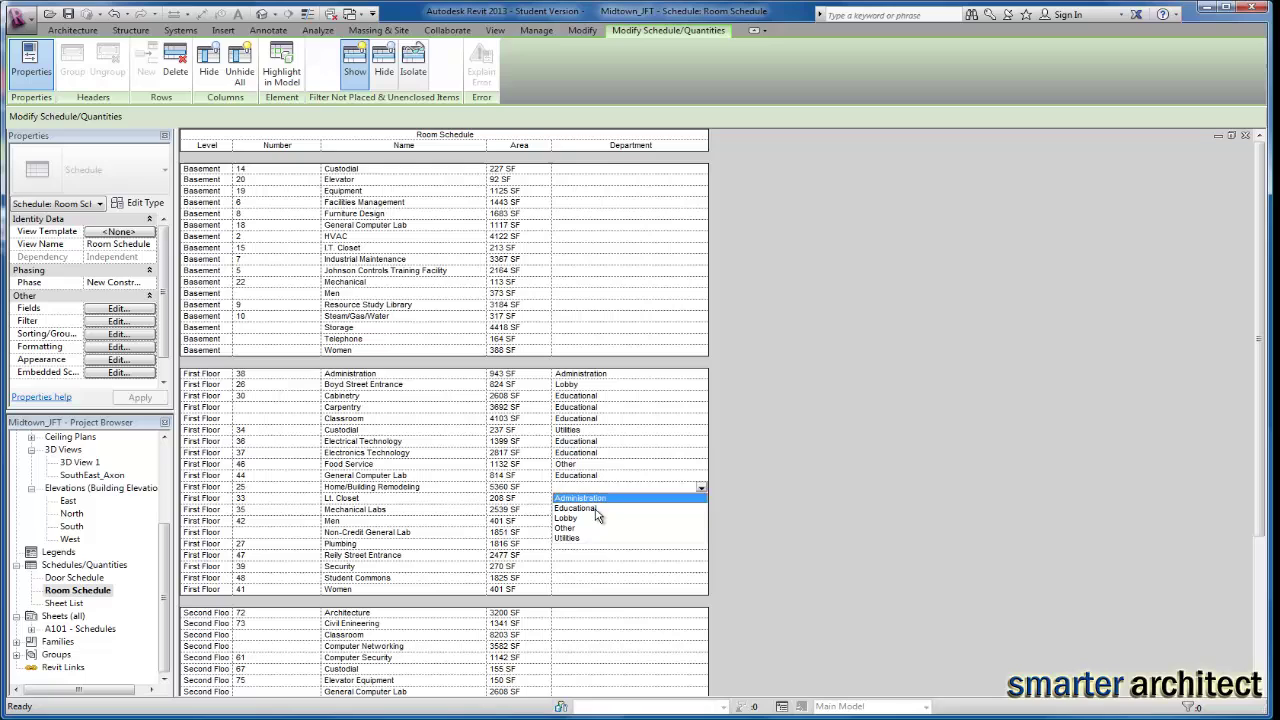
left_click(596, 510)
Step: Set I.T. Closet to Utilities and Mechanical Labs to Educational
left_click(632, 499)
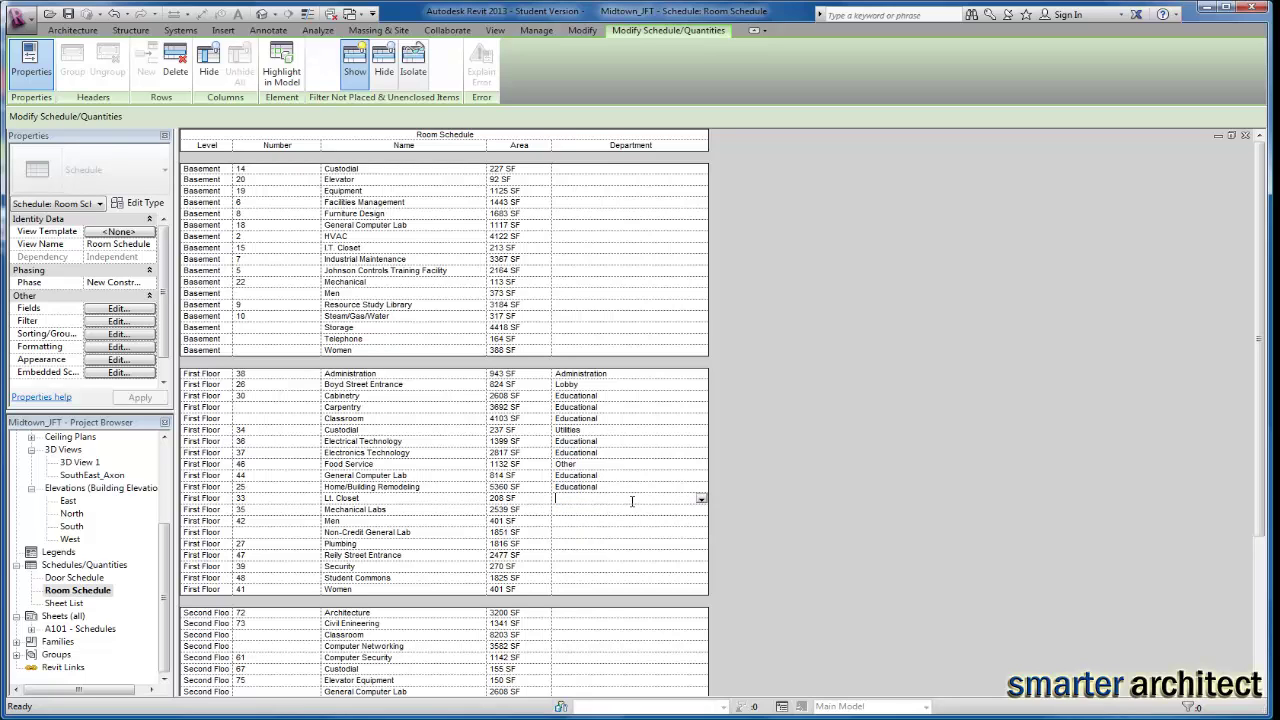
left_click(702, 499)
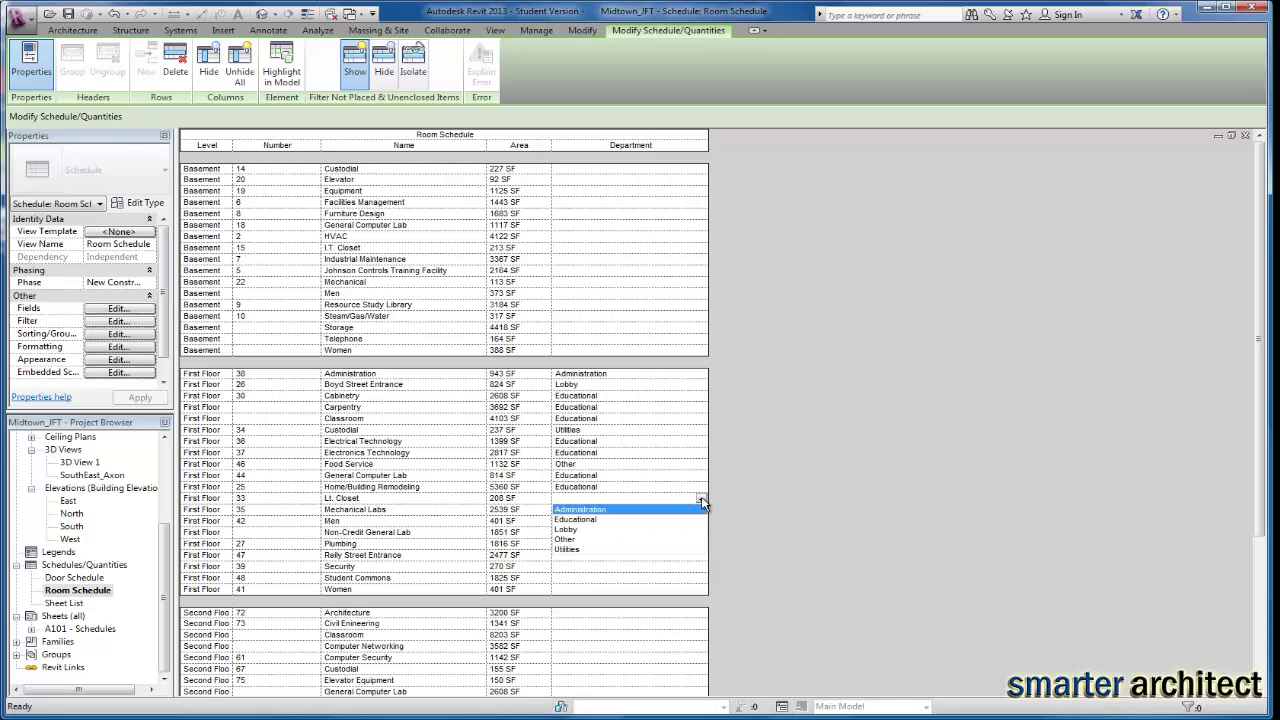
left_click(566, 549)
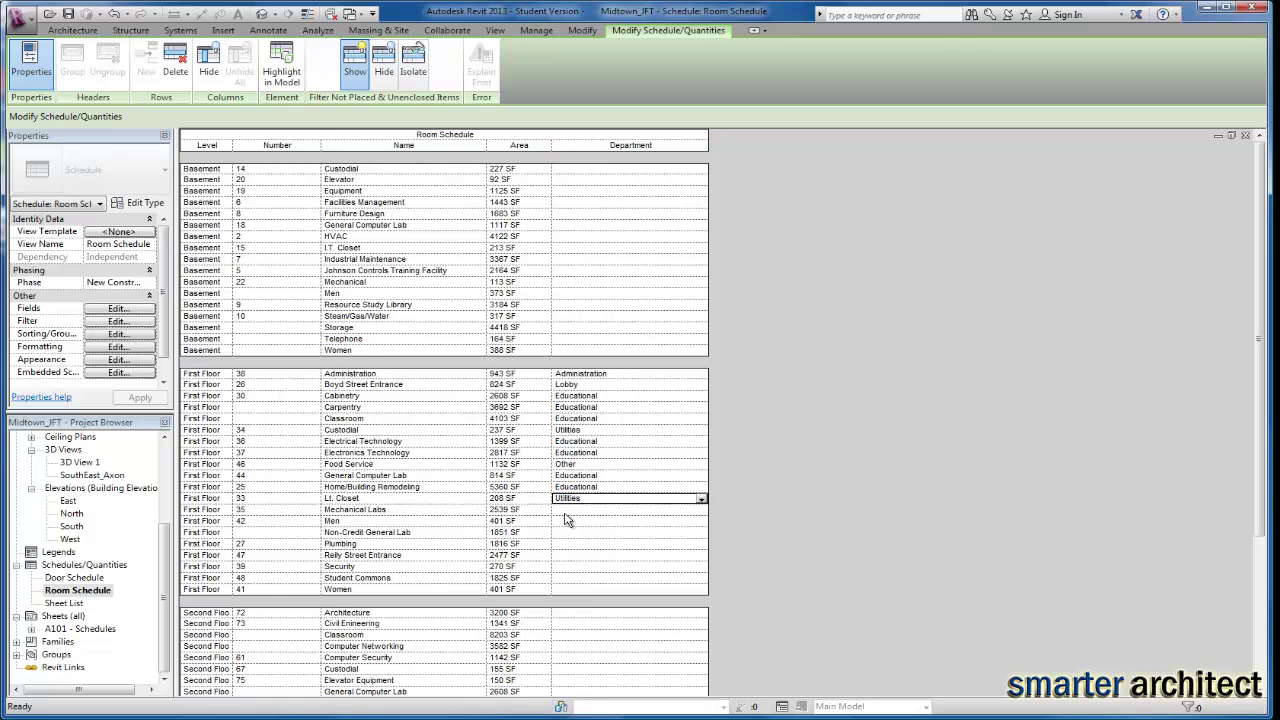
left_click(677, 512)
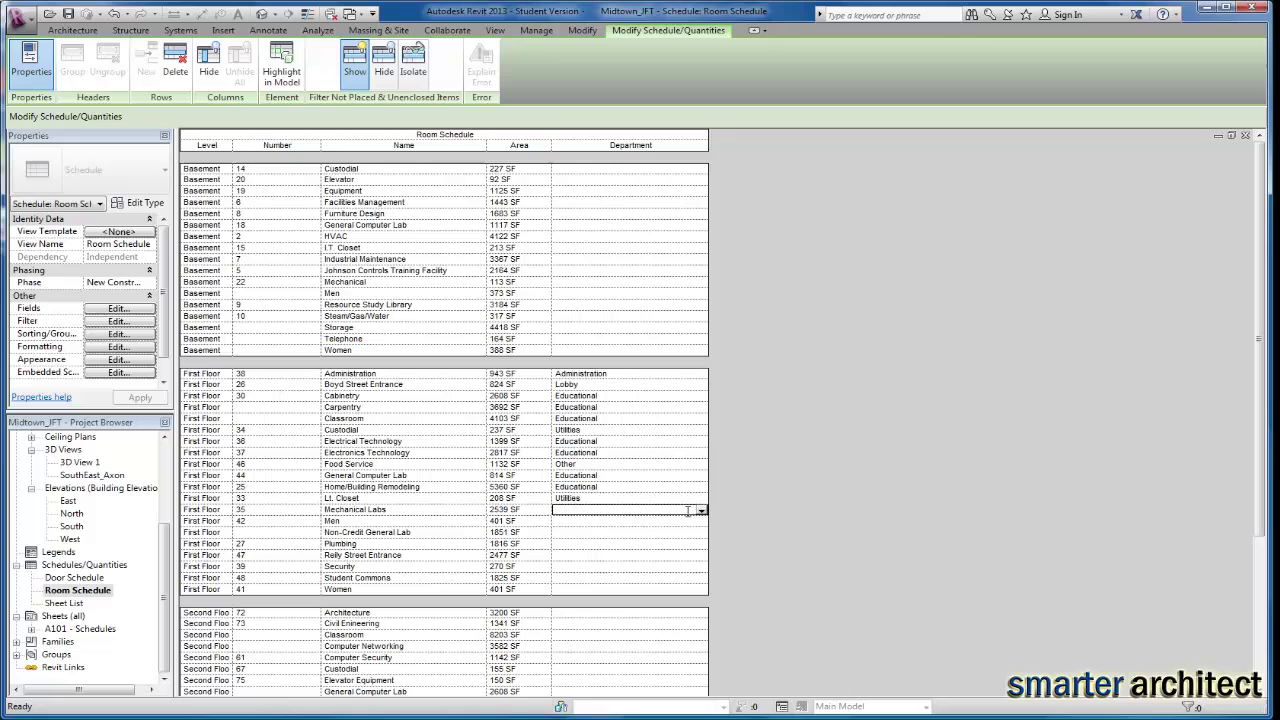
left_click(701, 512)
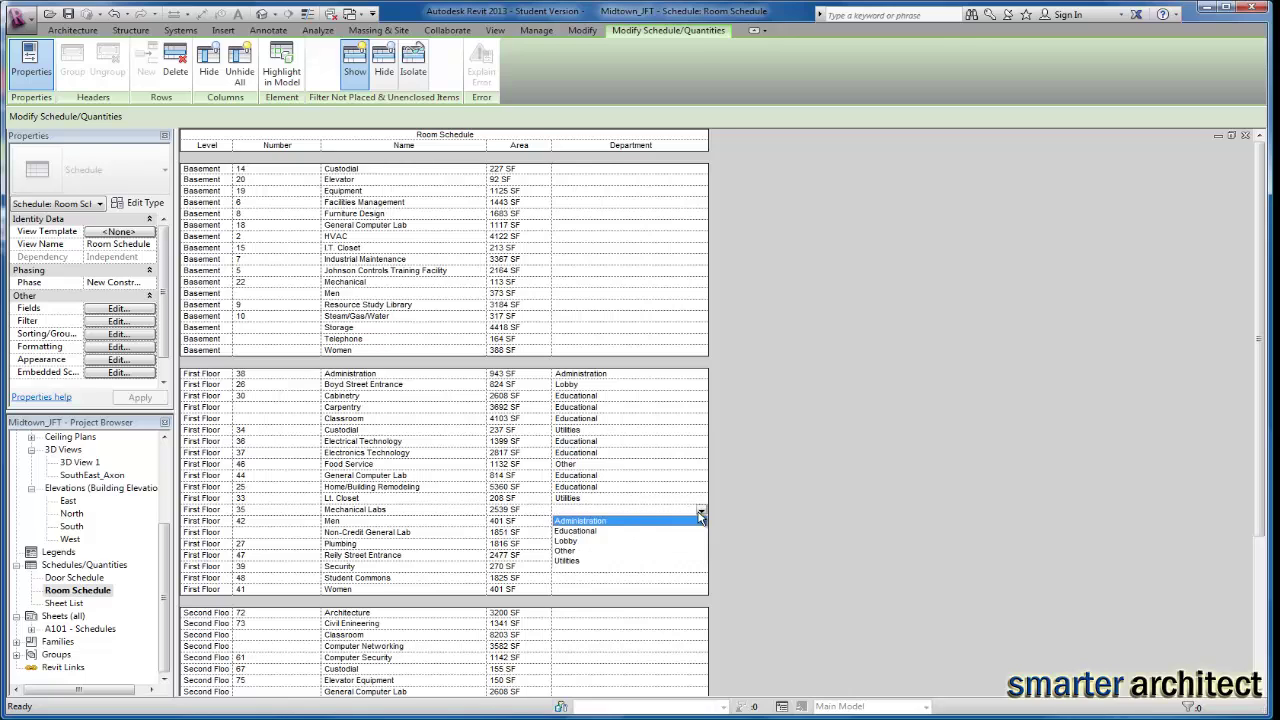
left_click(588, 530)
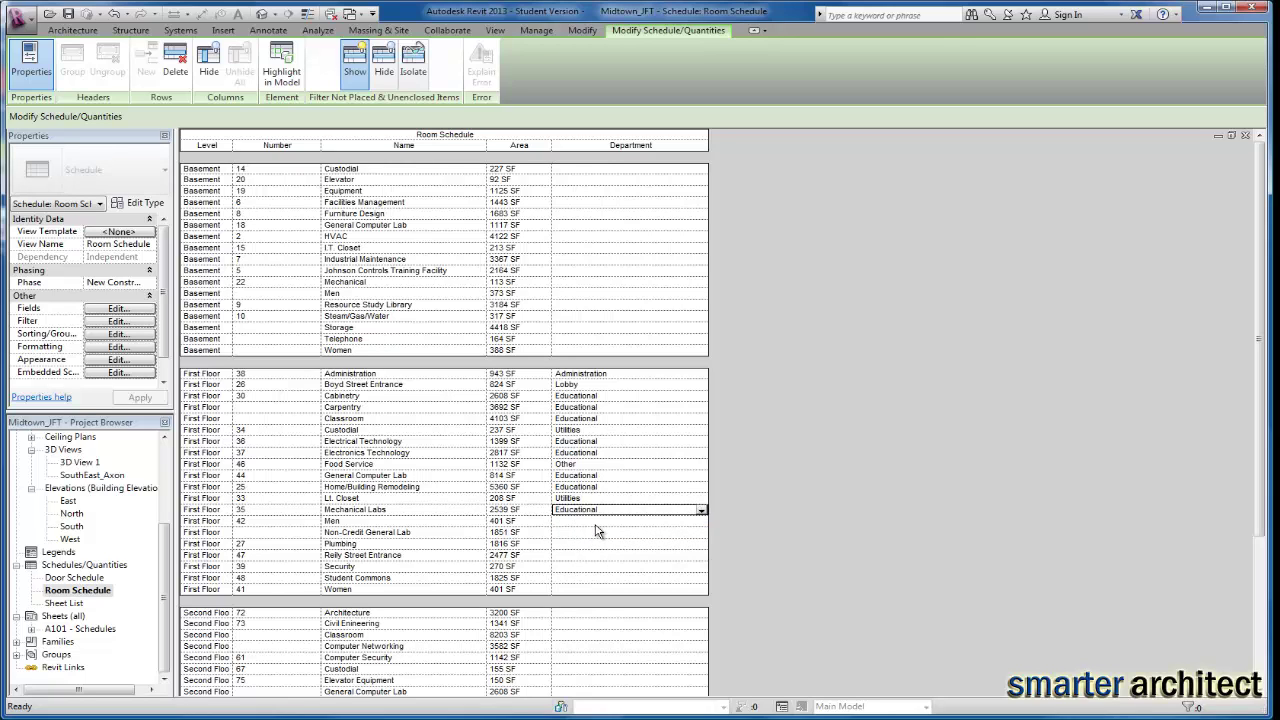
left_click(594, 523)
Step: Set Men to Utilities, and Non-Credit General Lab and Plumbing to Educational
left_click(702, 522)
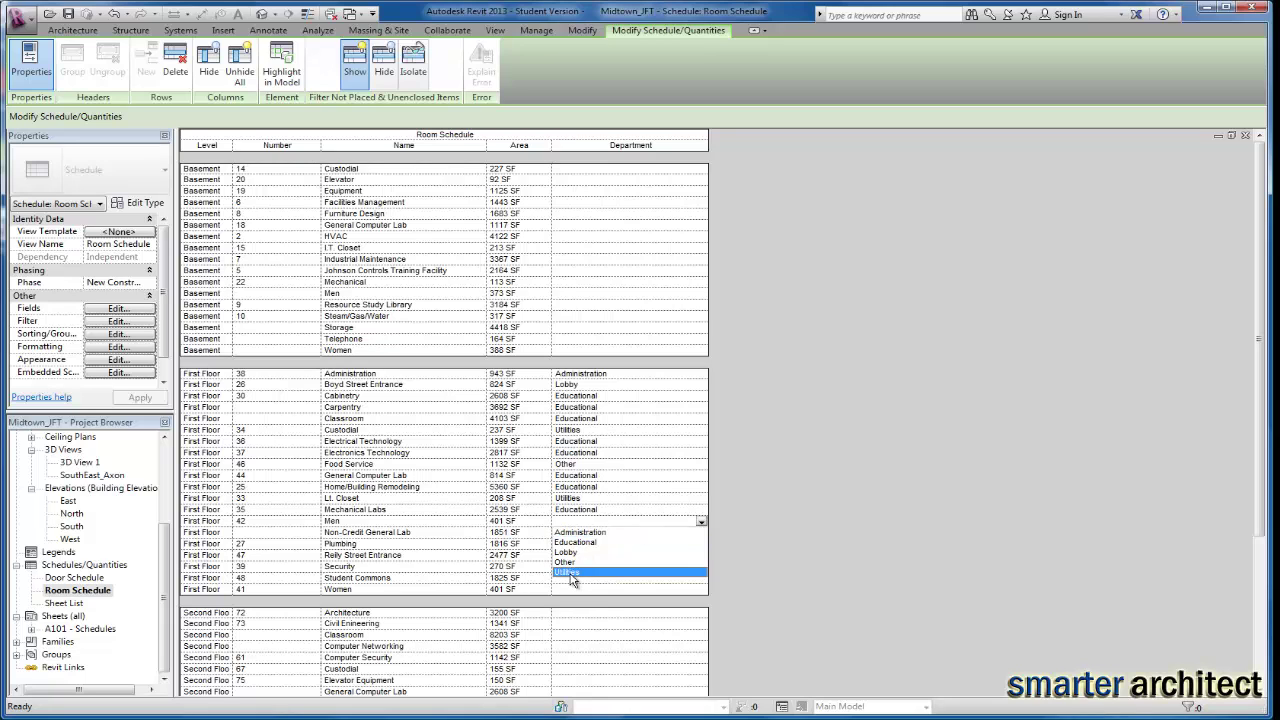
left_click(570, 572)
left_click(641, 534)
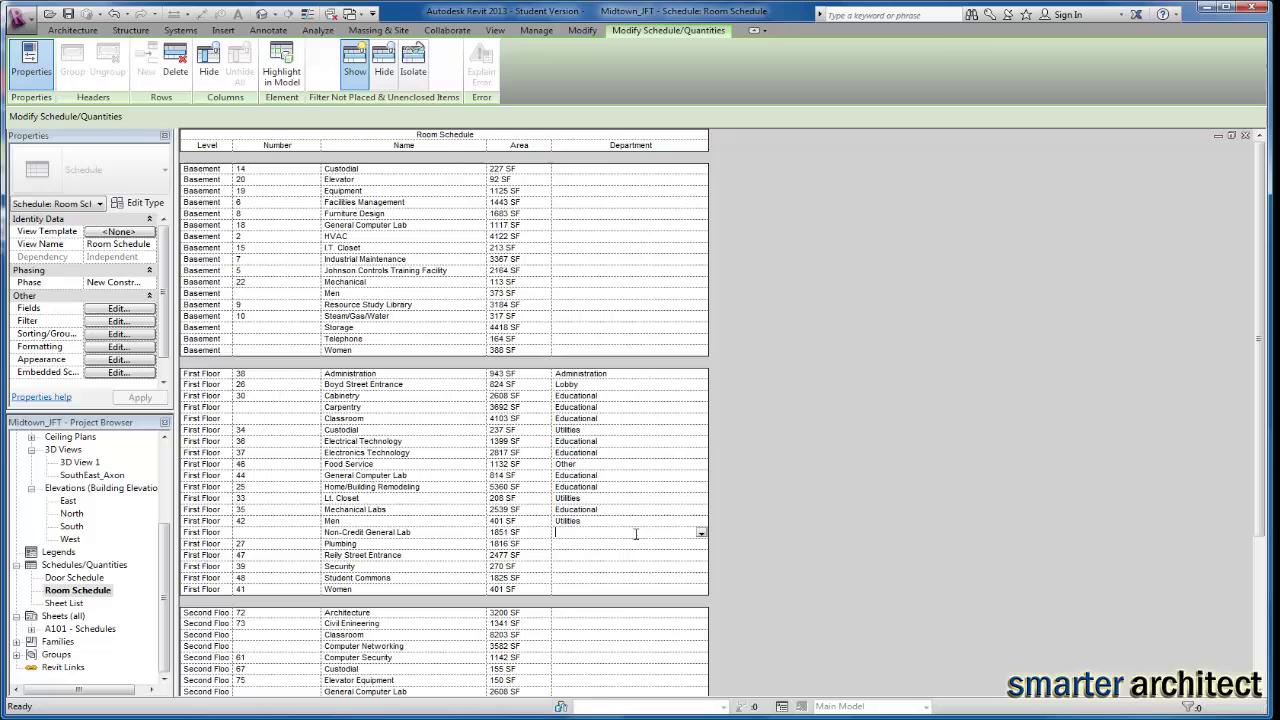
left_click(703, 534)
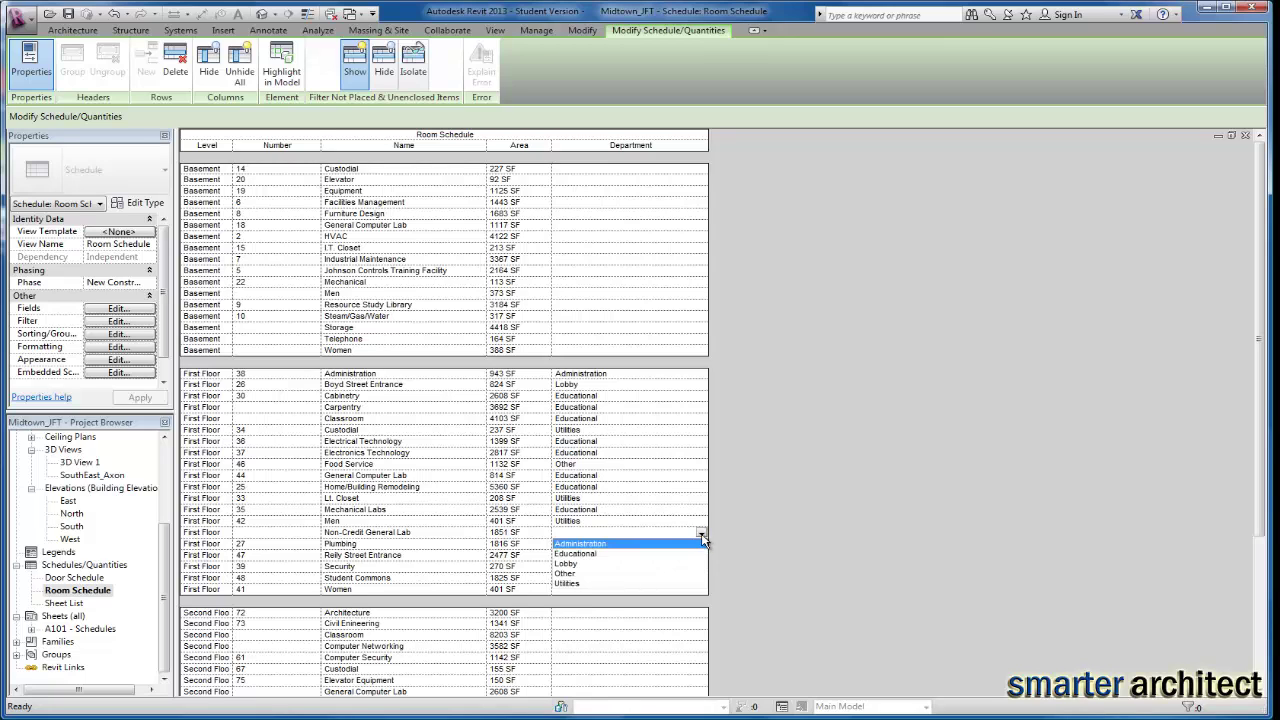
left_click(600, 559)
left_click(610, 544)
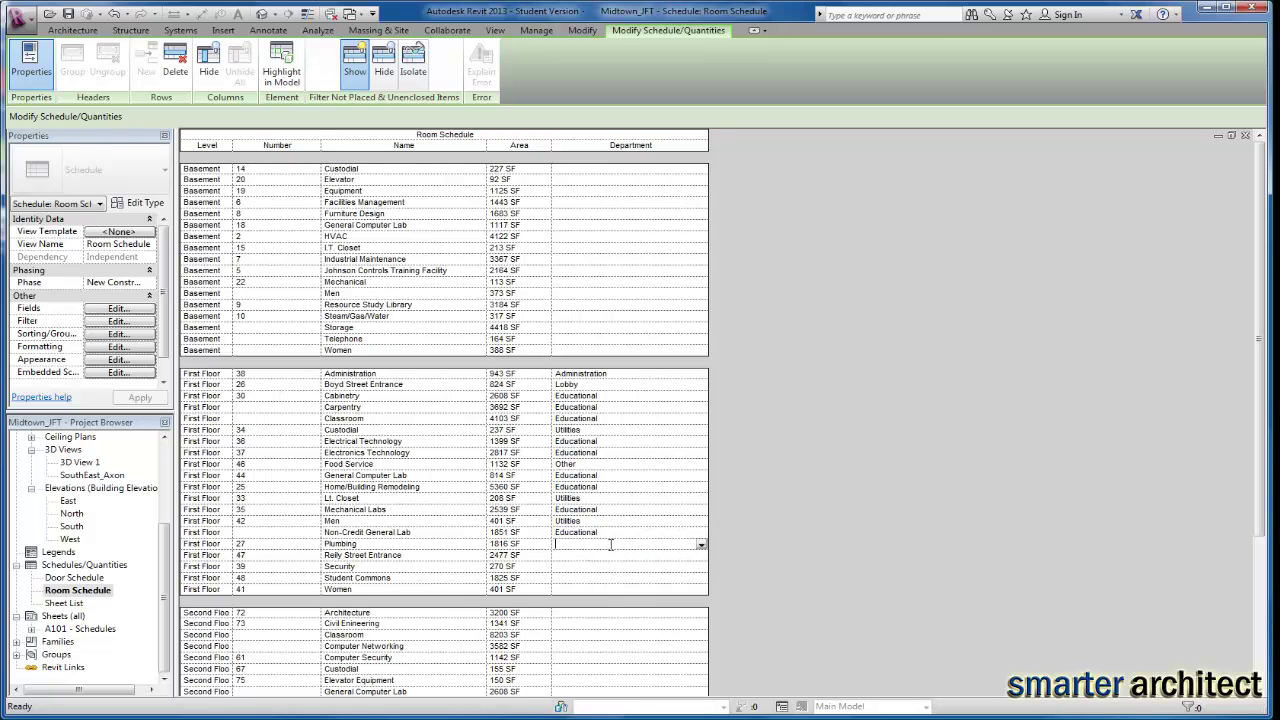
left_click(702, 545)
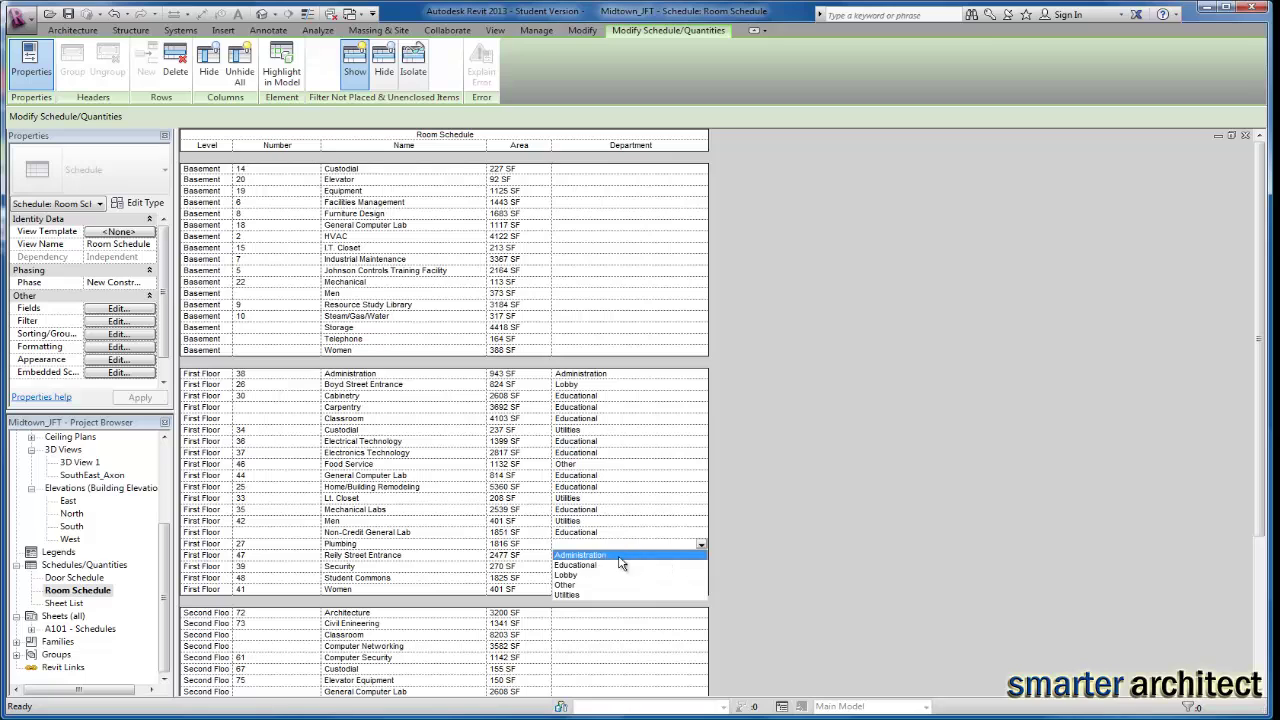
left_click(586, 567)
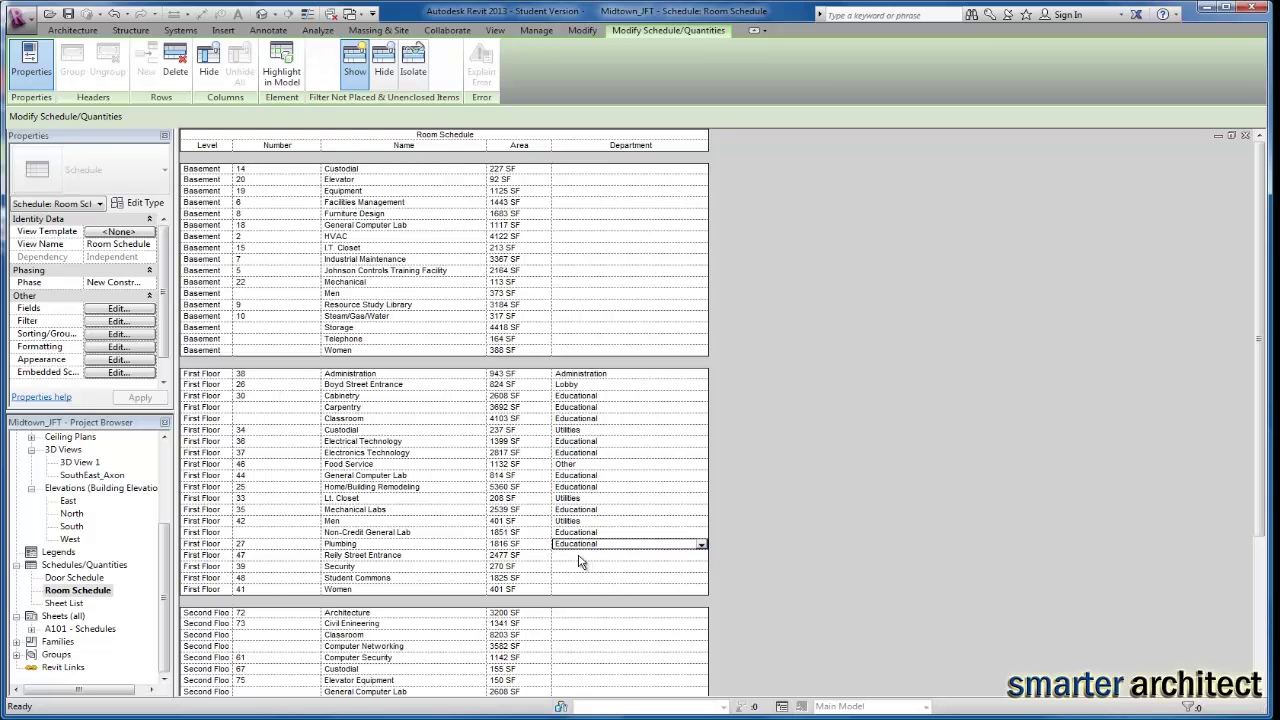
Step: Set Reily Street Entrance to Lobby and Security to Utilities
left_click(579, 556)
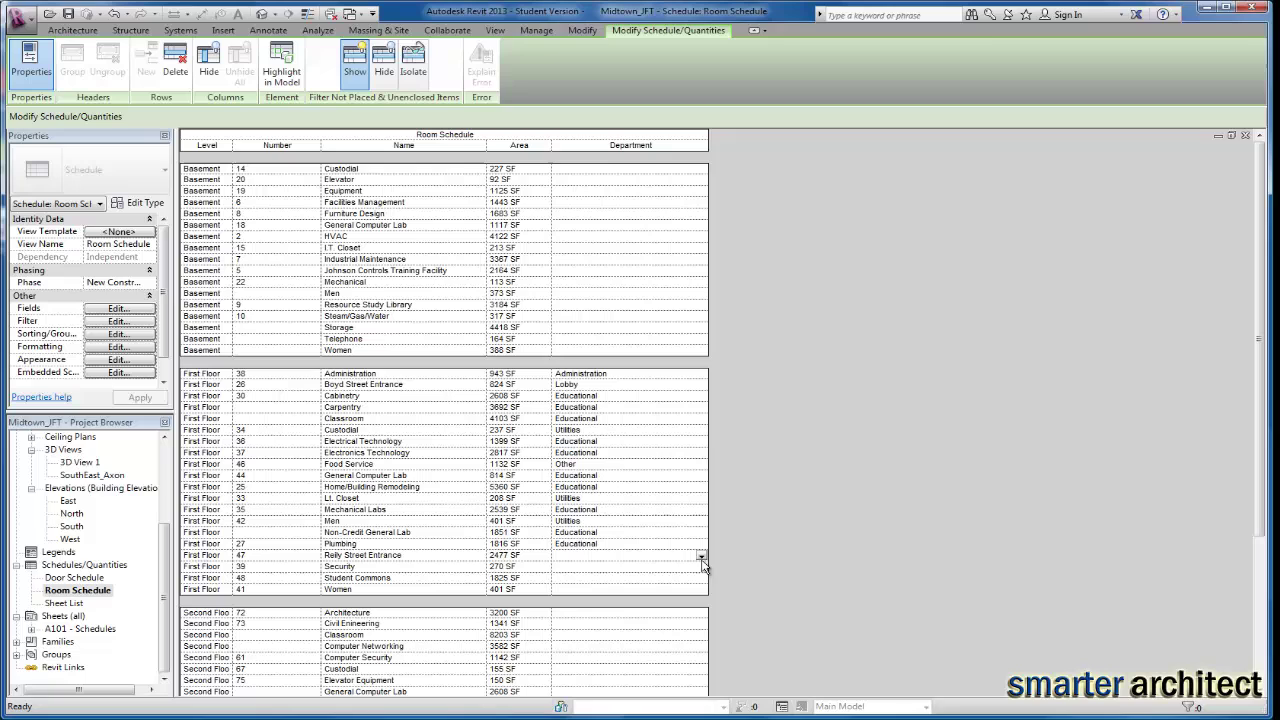
left_click(702, 557)
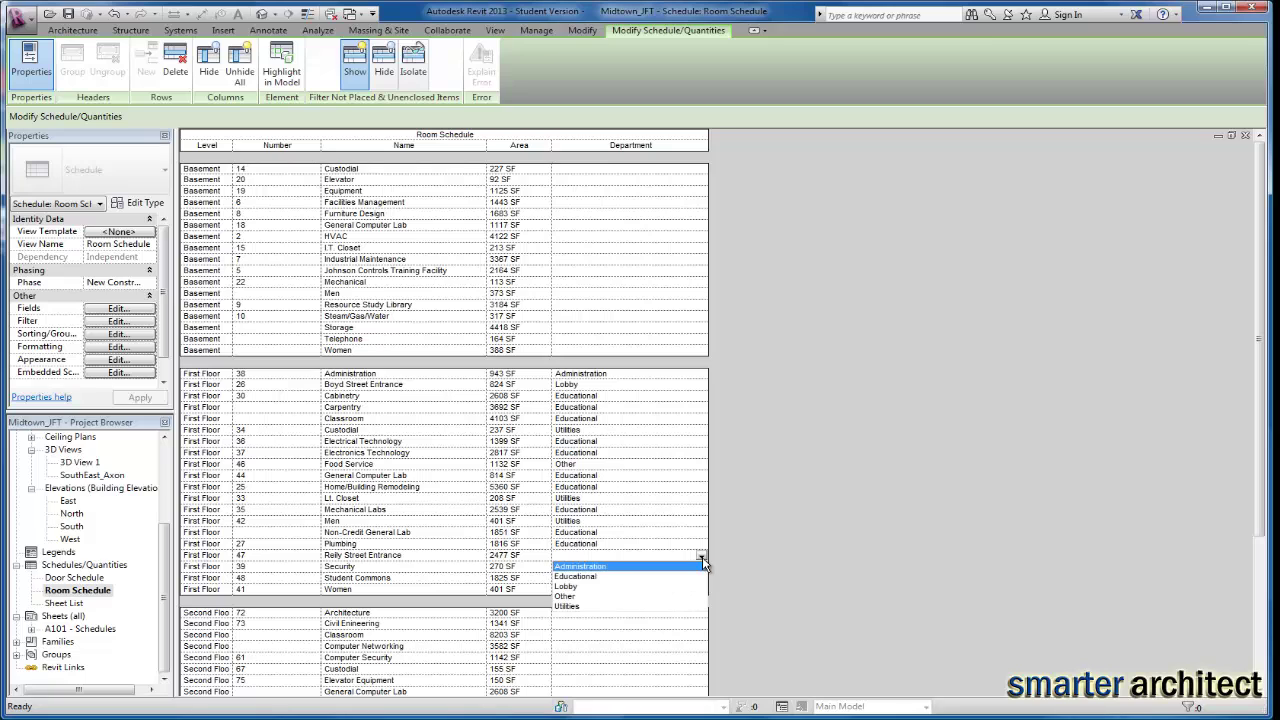
left_click(568, 587)
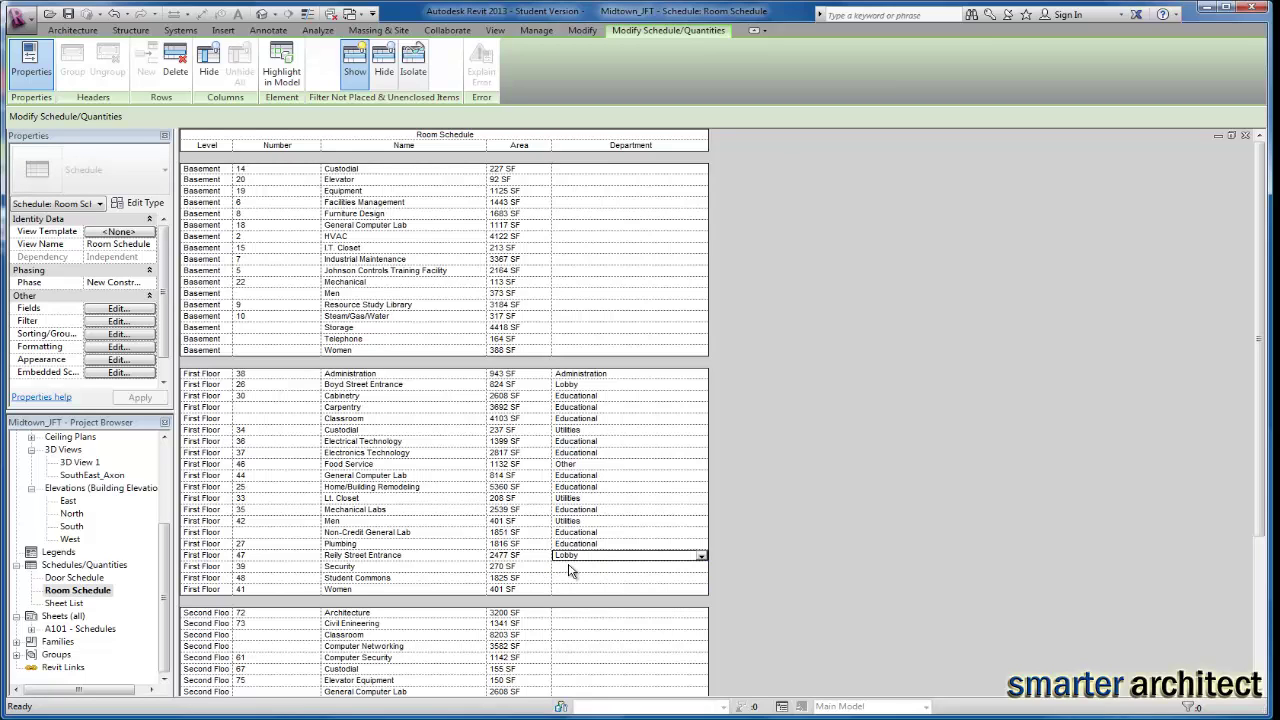
left_click(566, 567)
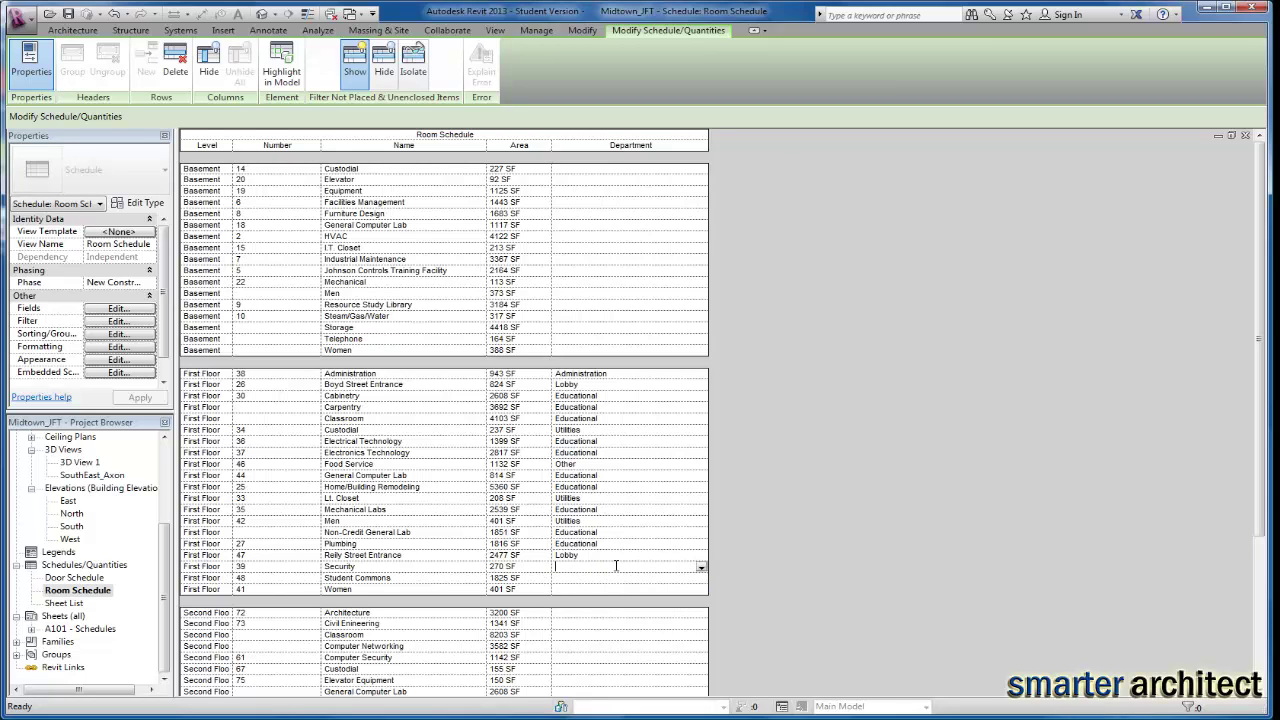
left_click(701, 568)
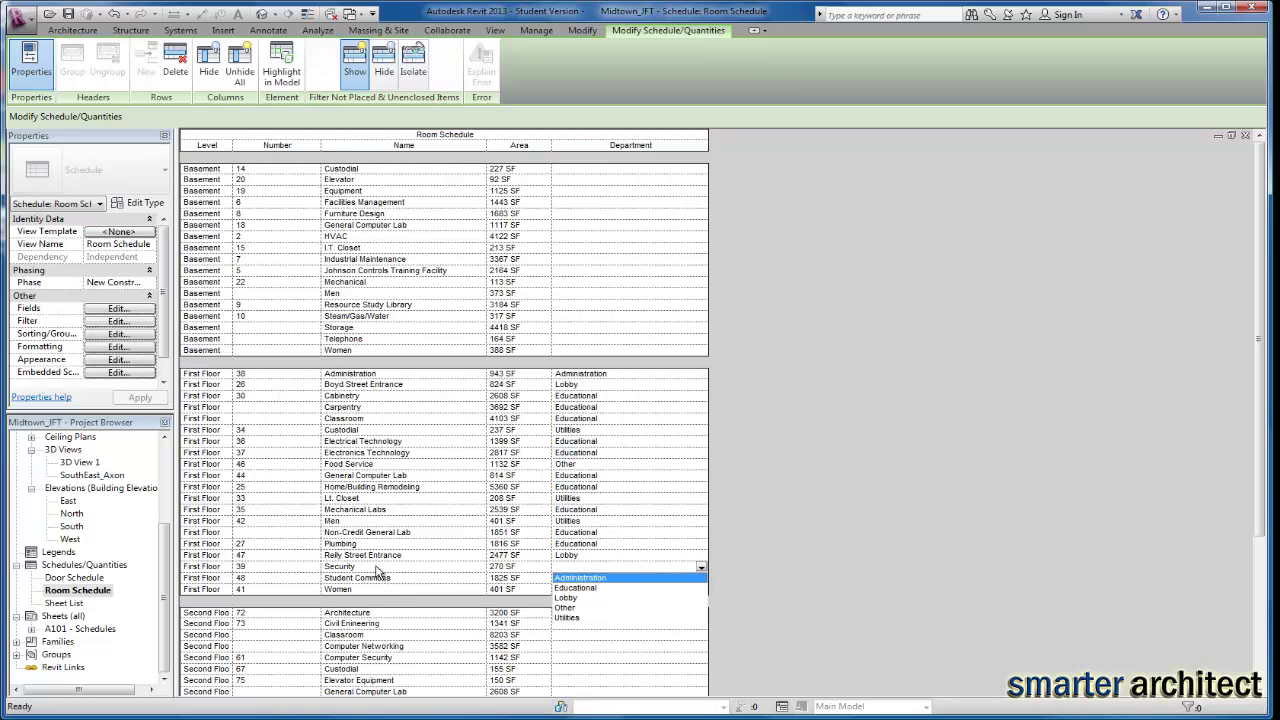
left_click(567, 618)
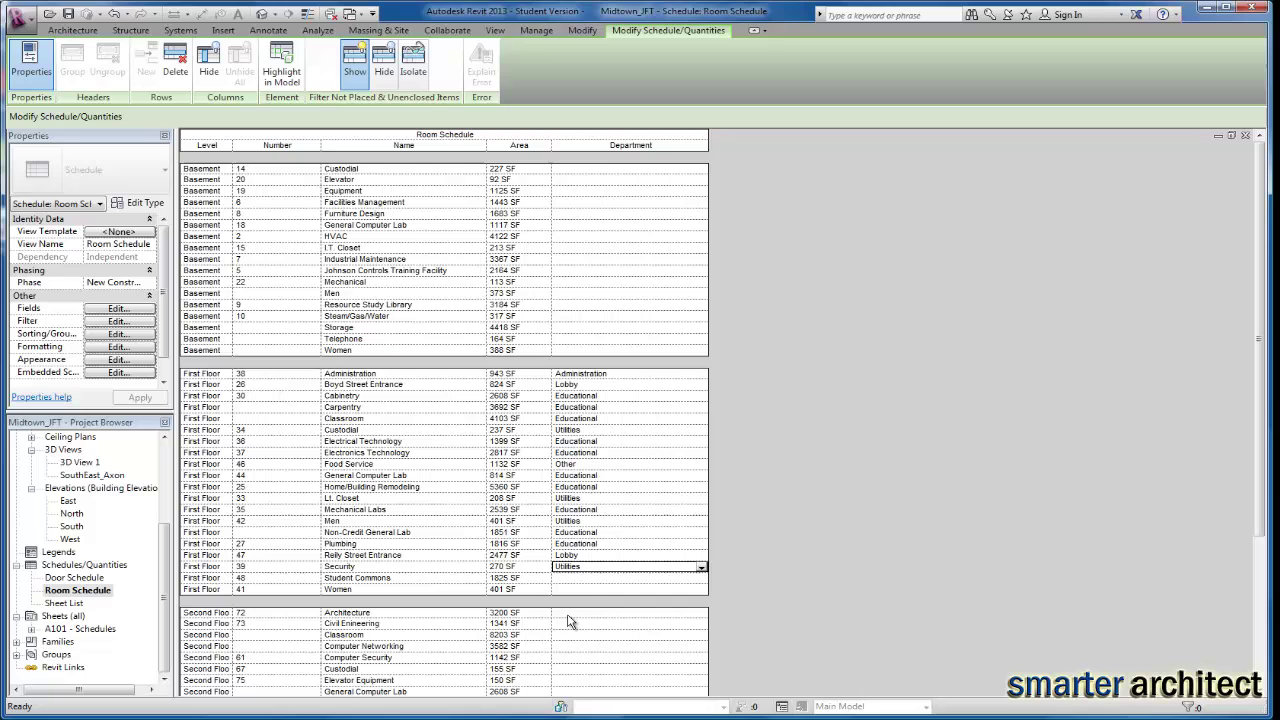
Step: Give Student Commons the new Recreational department and set Women to Utilities
left_click(691, 579)
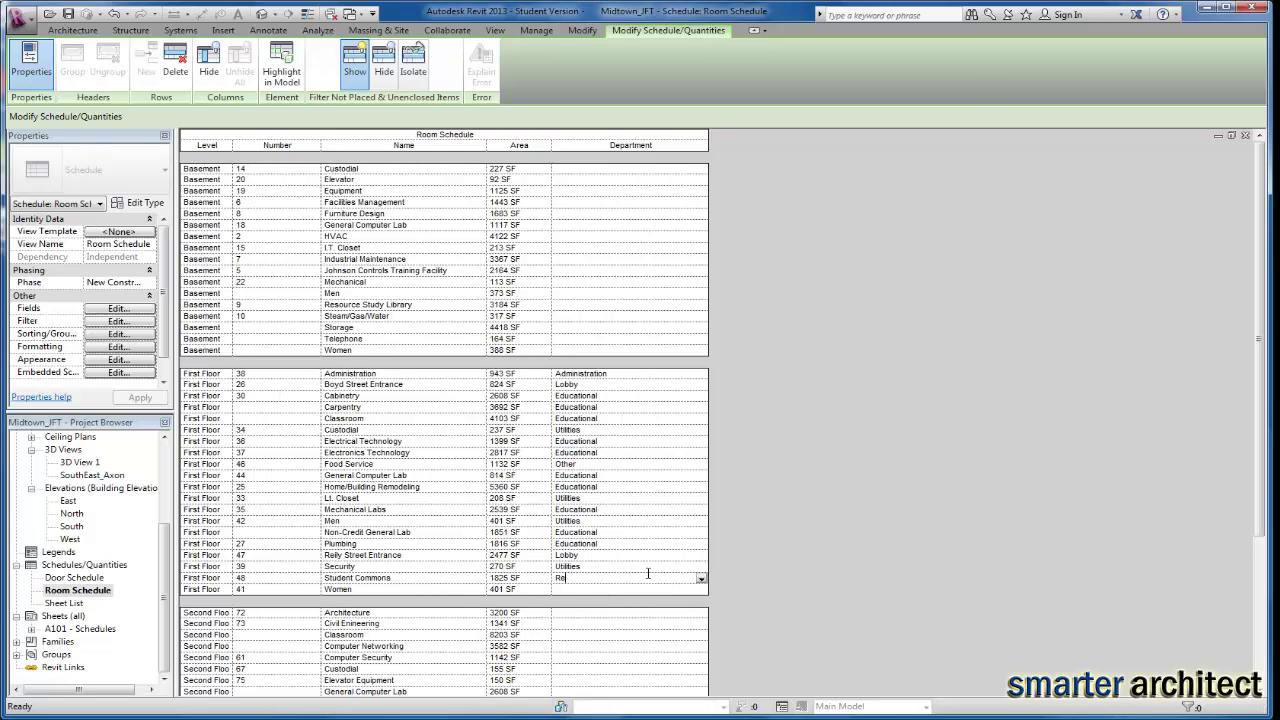
type("Recreational")
left_click(623, 590)
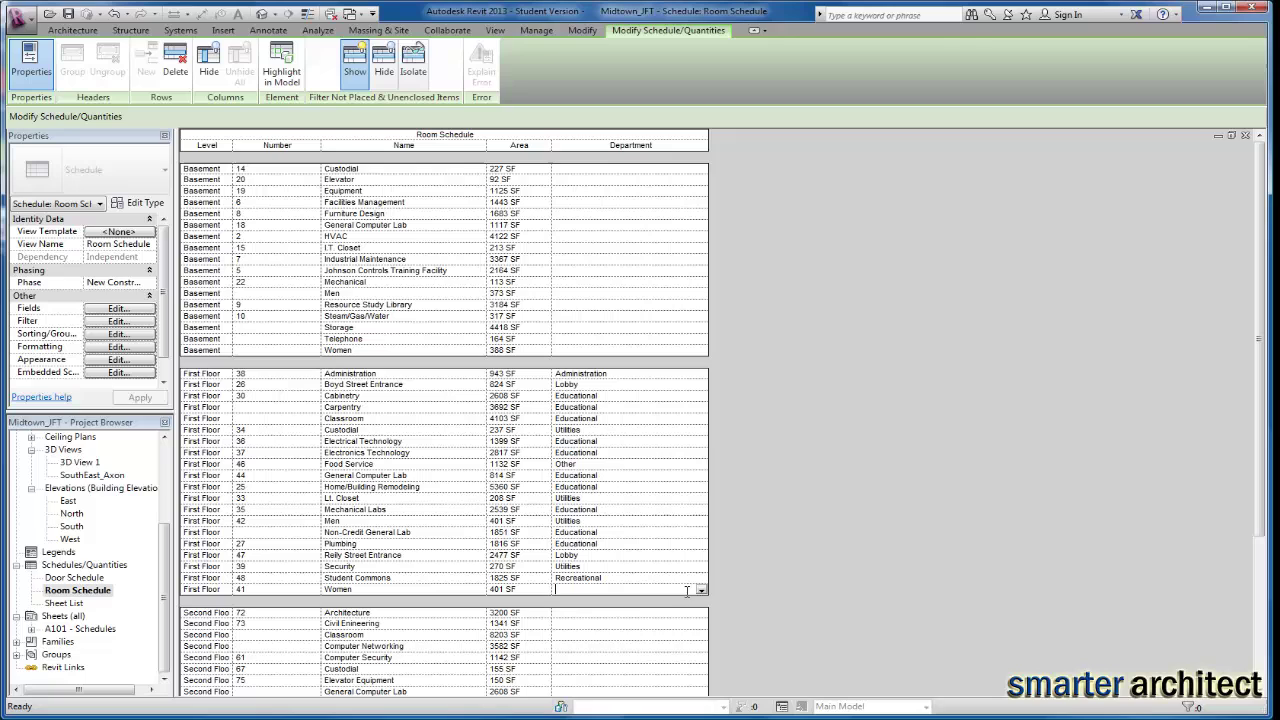
left_click(701, 590)
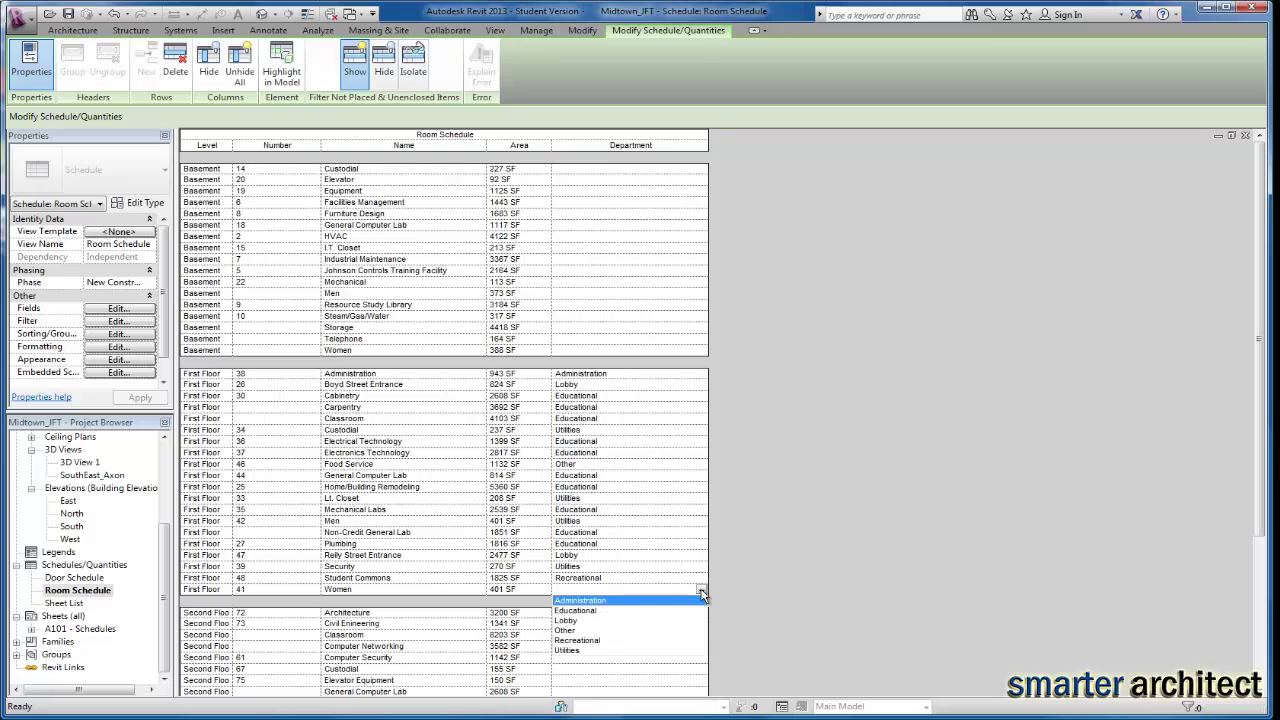
left_click(571, 650)
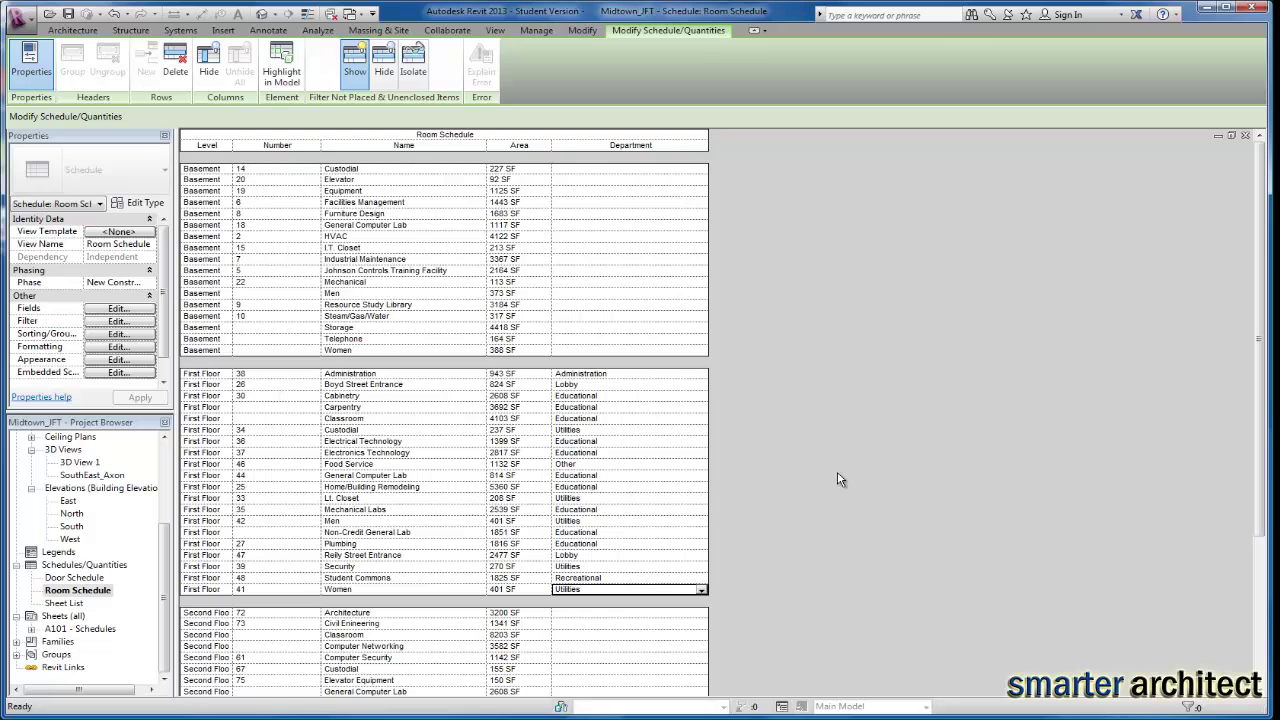
Step: Open Presentation First Floor, select the Women room, and confirm its Department reads Utilities
left_click_drag(163, 565, 166, 483)
double_click(105, 500)
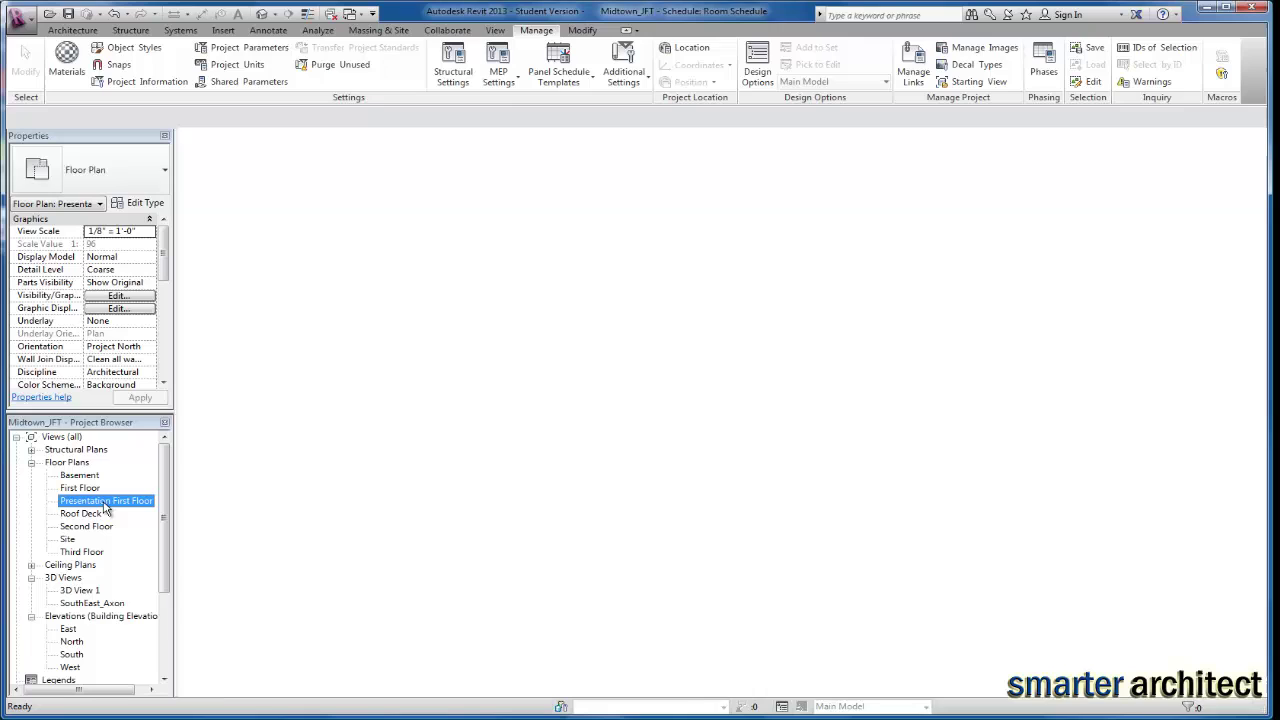
left_click(812, 495)
scroll(815, 508, "up", 1)
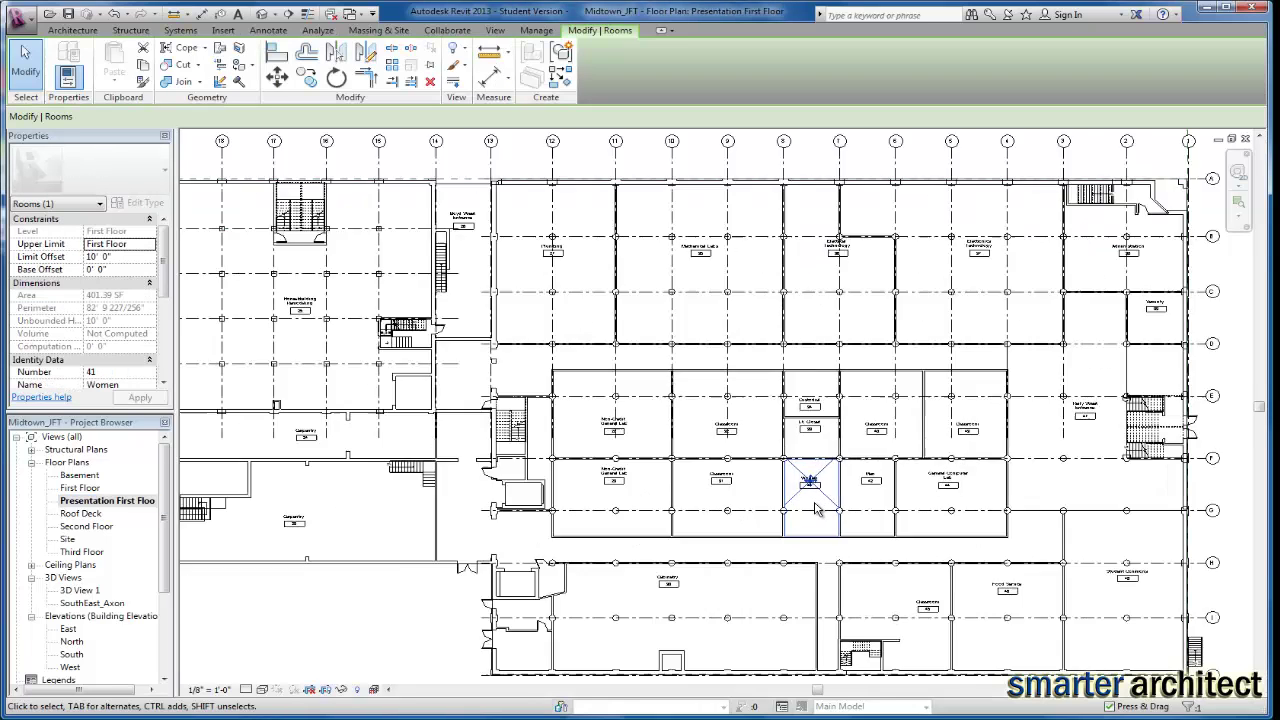
scroll(815, 508, "up", 3)
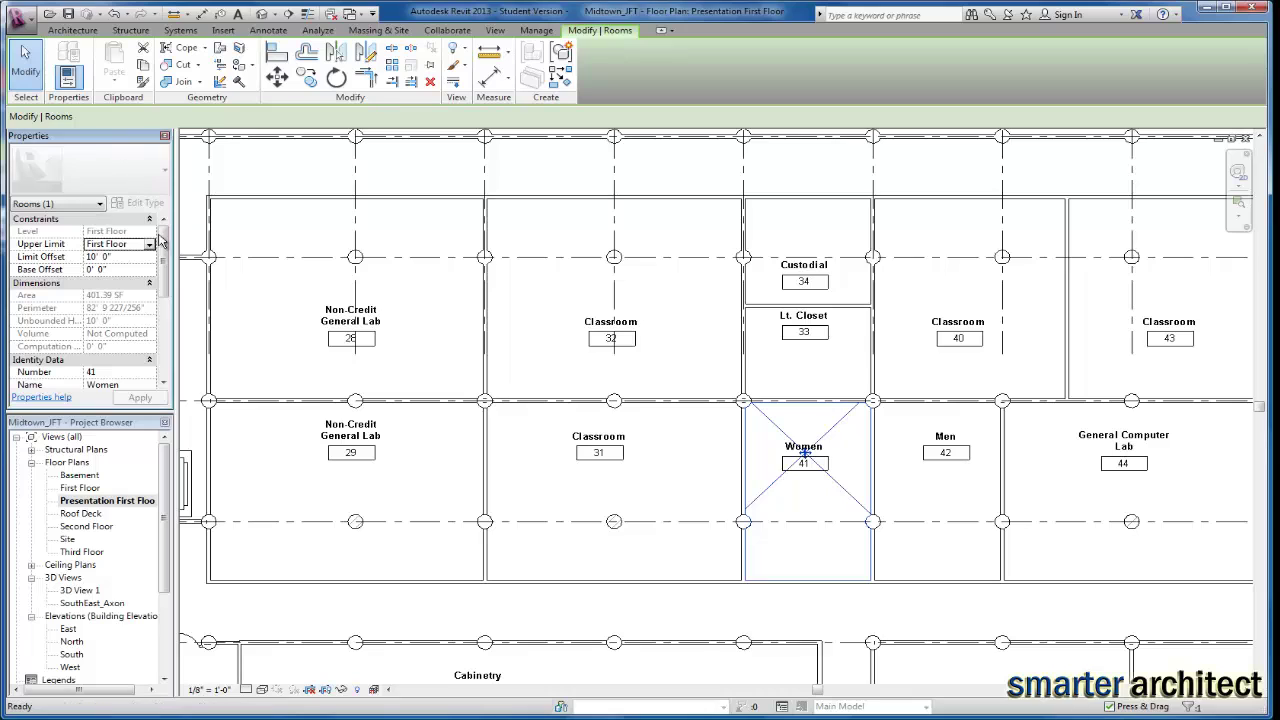
left_click_drag(165, 258, 168, 288)
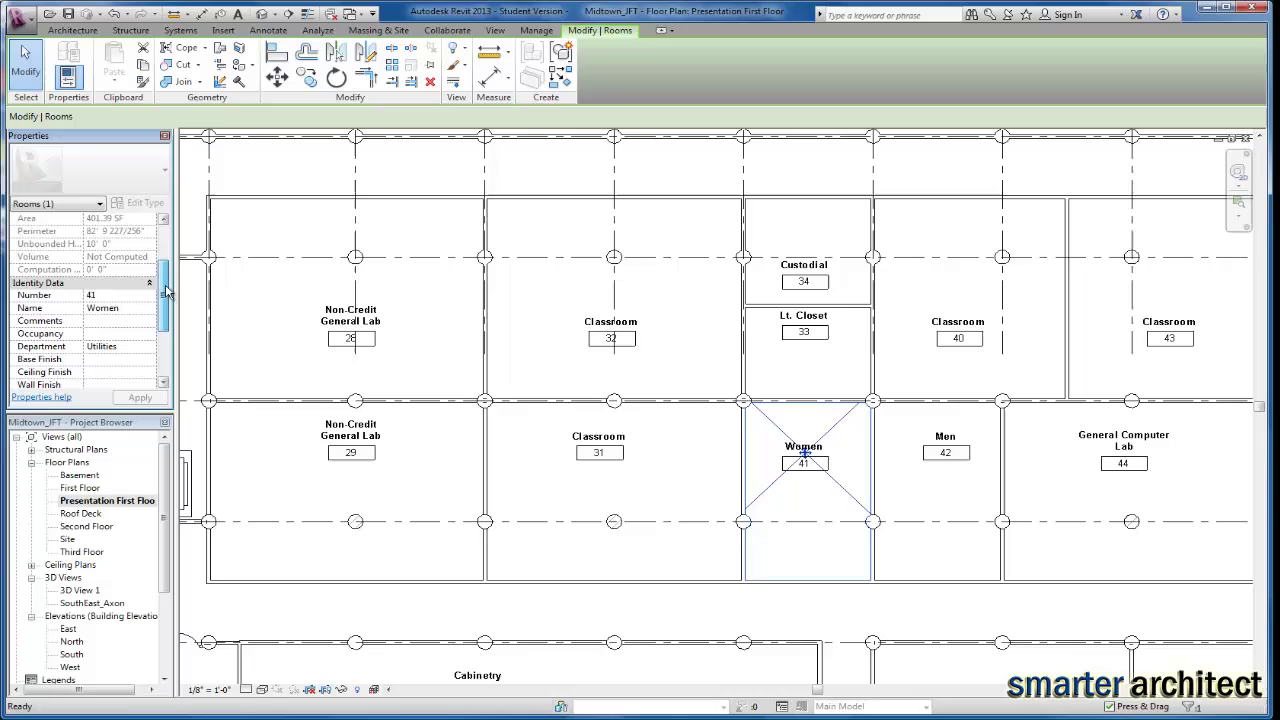
scroll(155, 315, "up", 1)
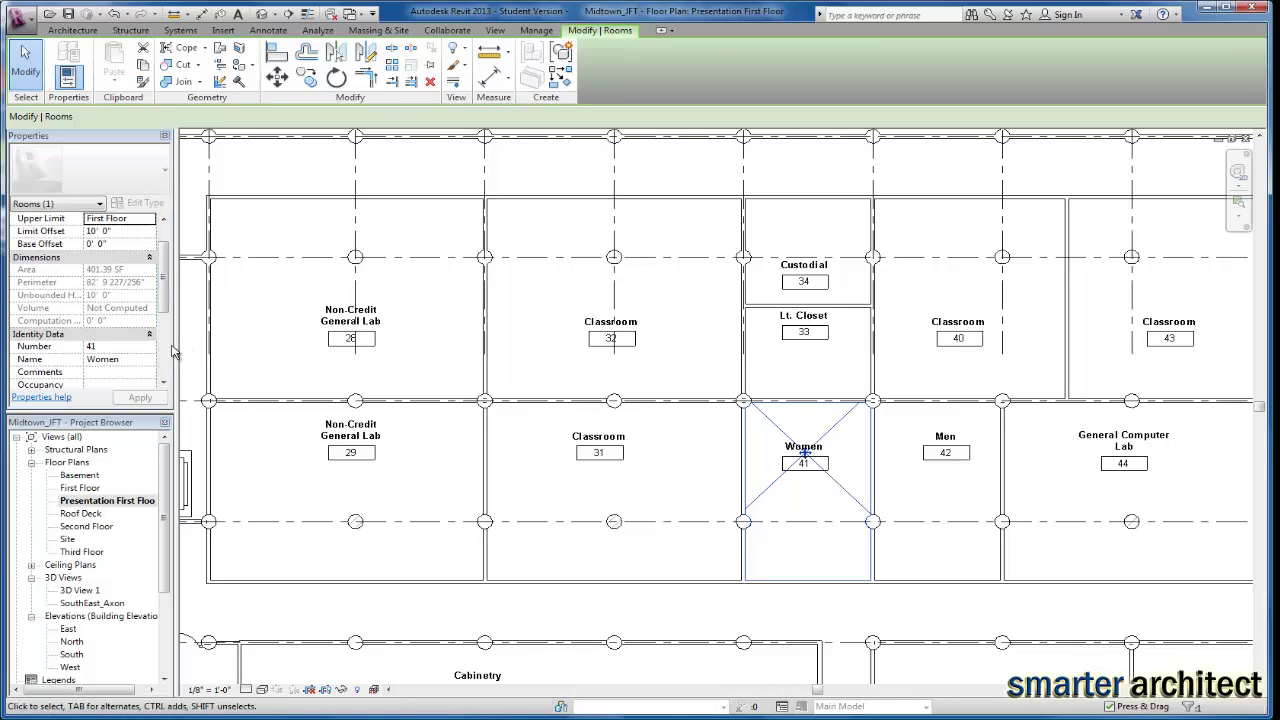
scroll(163, 293, "down", 3)
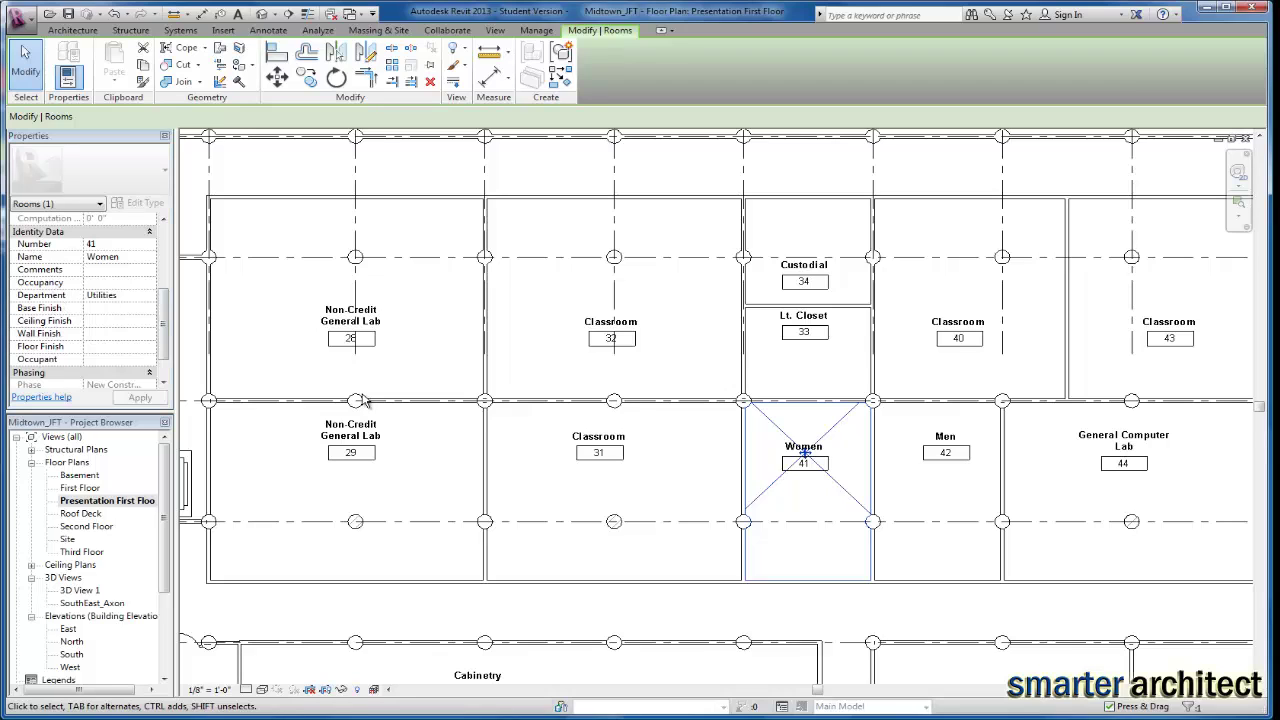
scroll(90, 300, "up", 3)
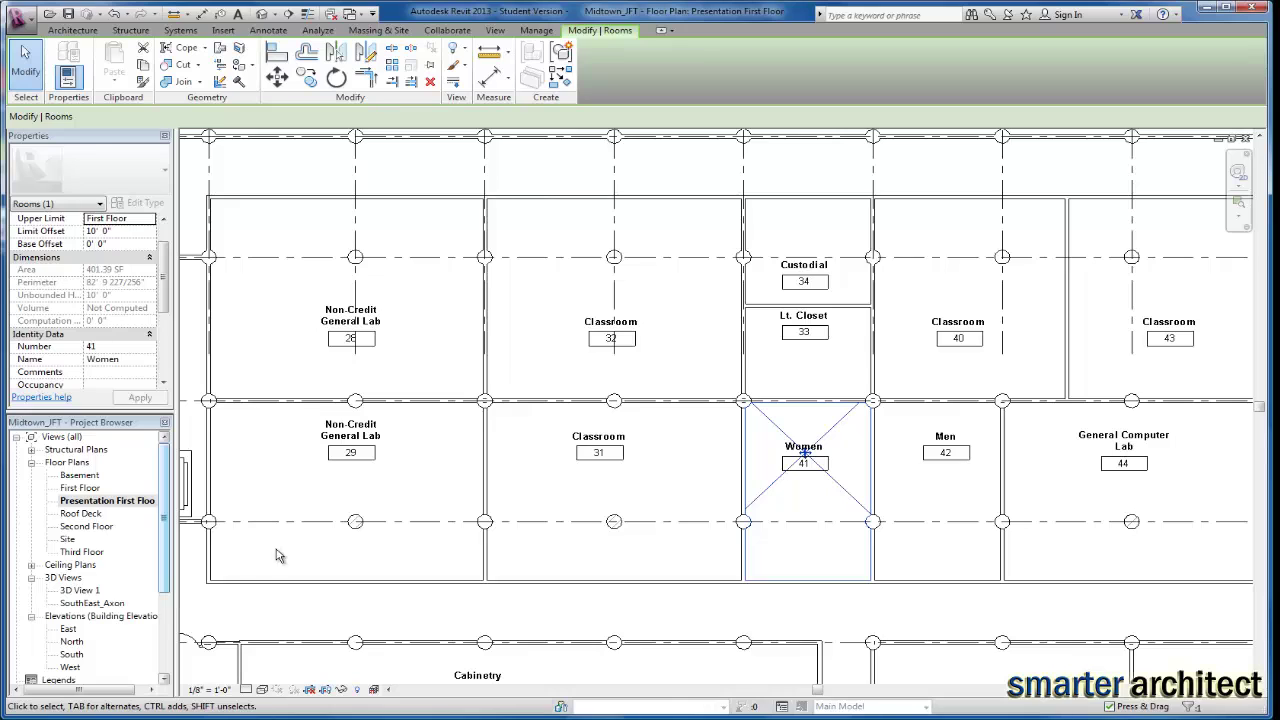
Step: Zoom to fit with ZF and open the view's Color Scheme setting in Properties
left_click(536, 355)
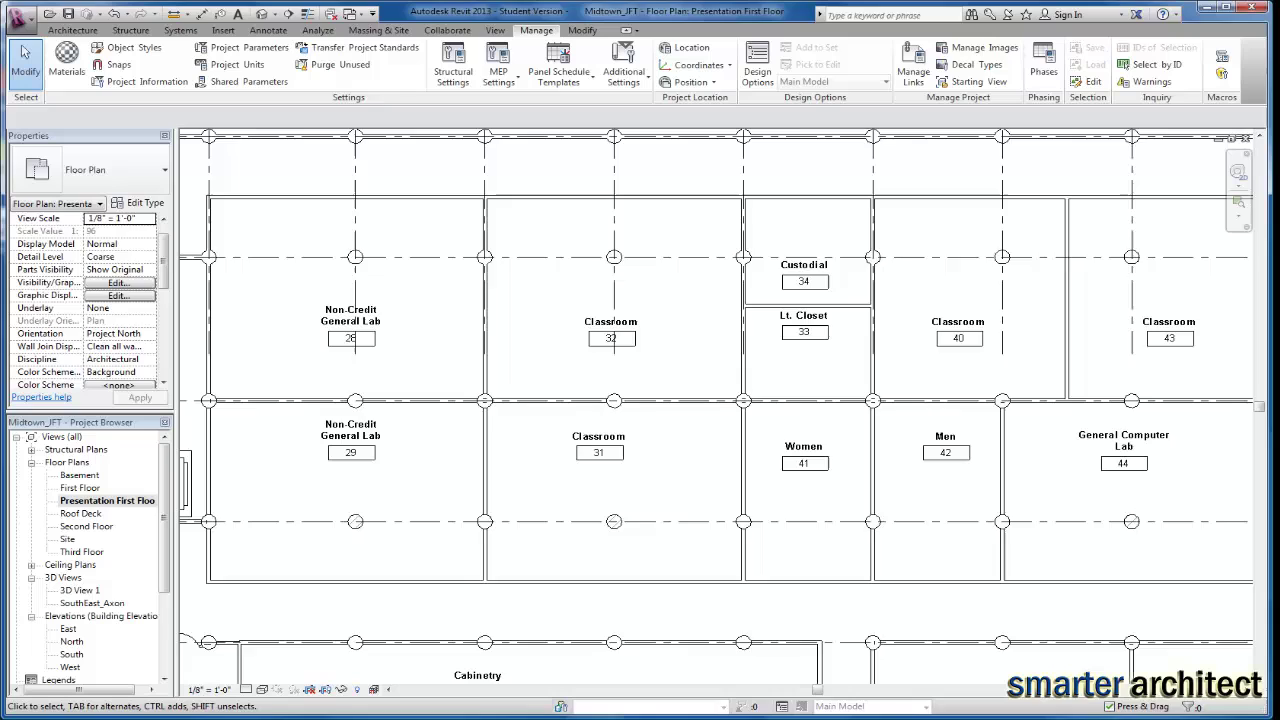
key("z")
key("f")
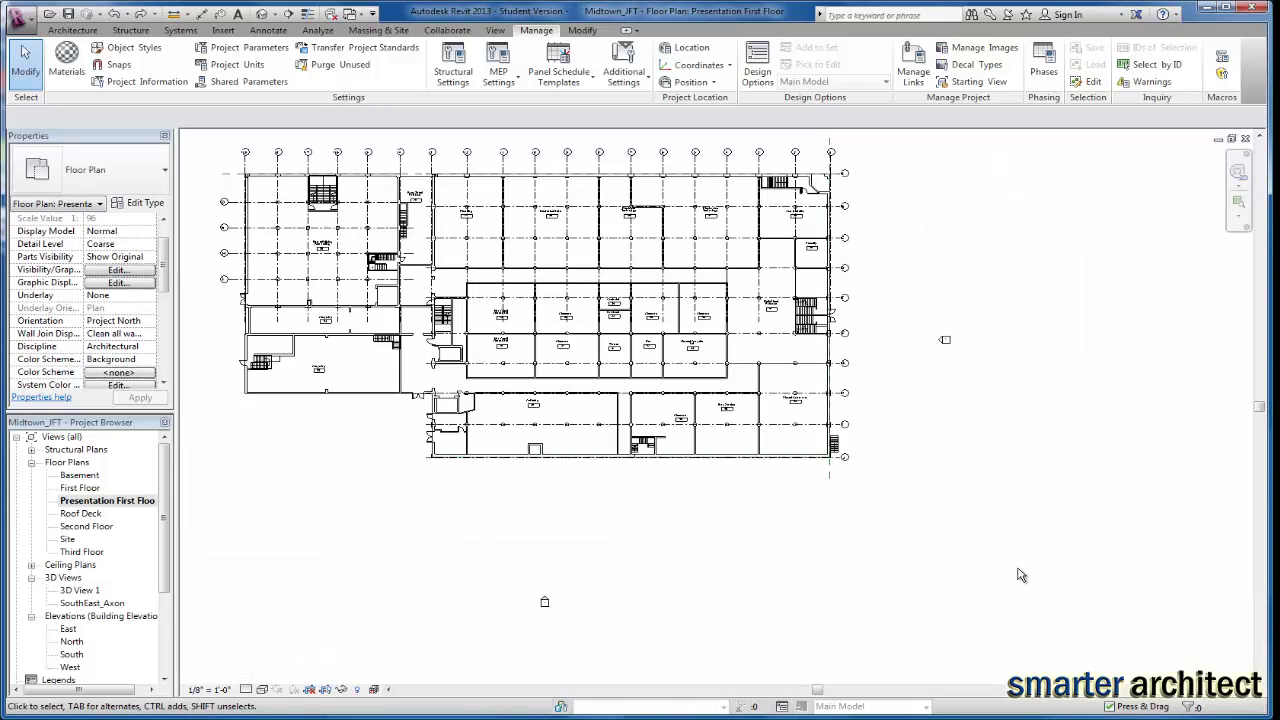
left_click(127, 503)
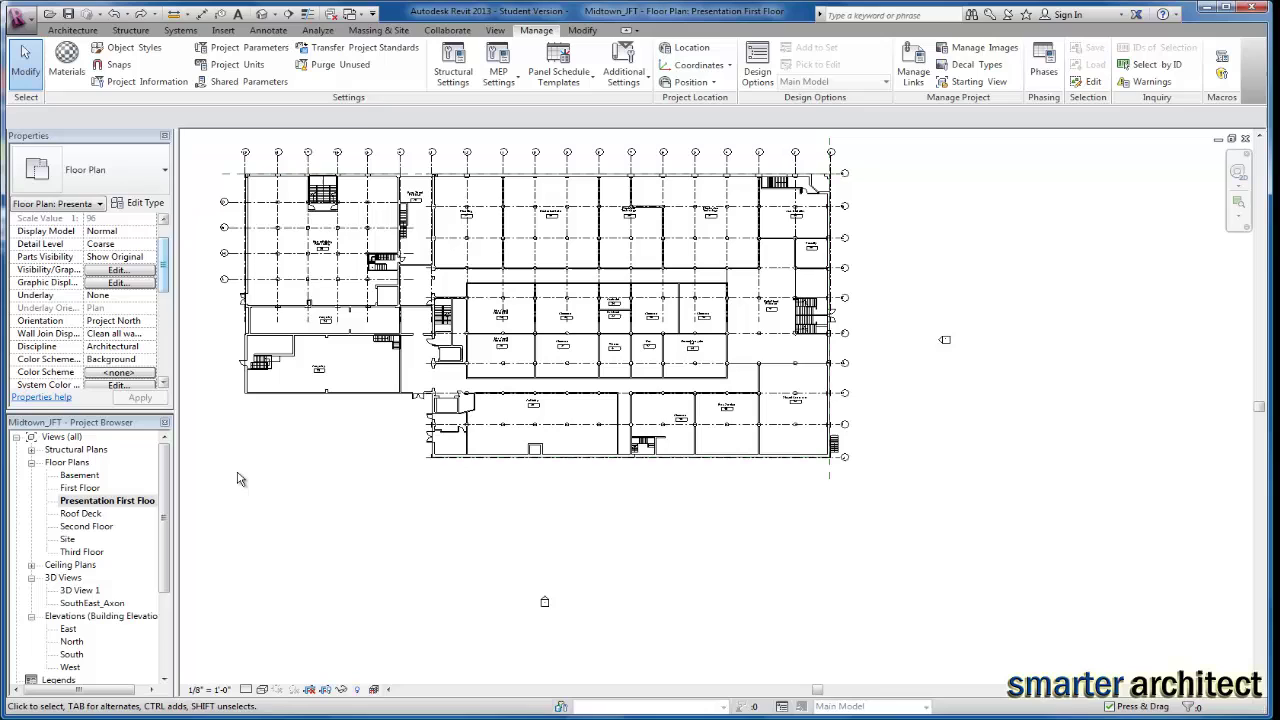
scroll(167, 295, "down", 1)
mouse_move(167, 295)
left_mouse_down()
mouse_move(168, 352)
mouse_move(178, 307)
left_mouse_up()
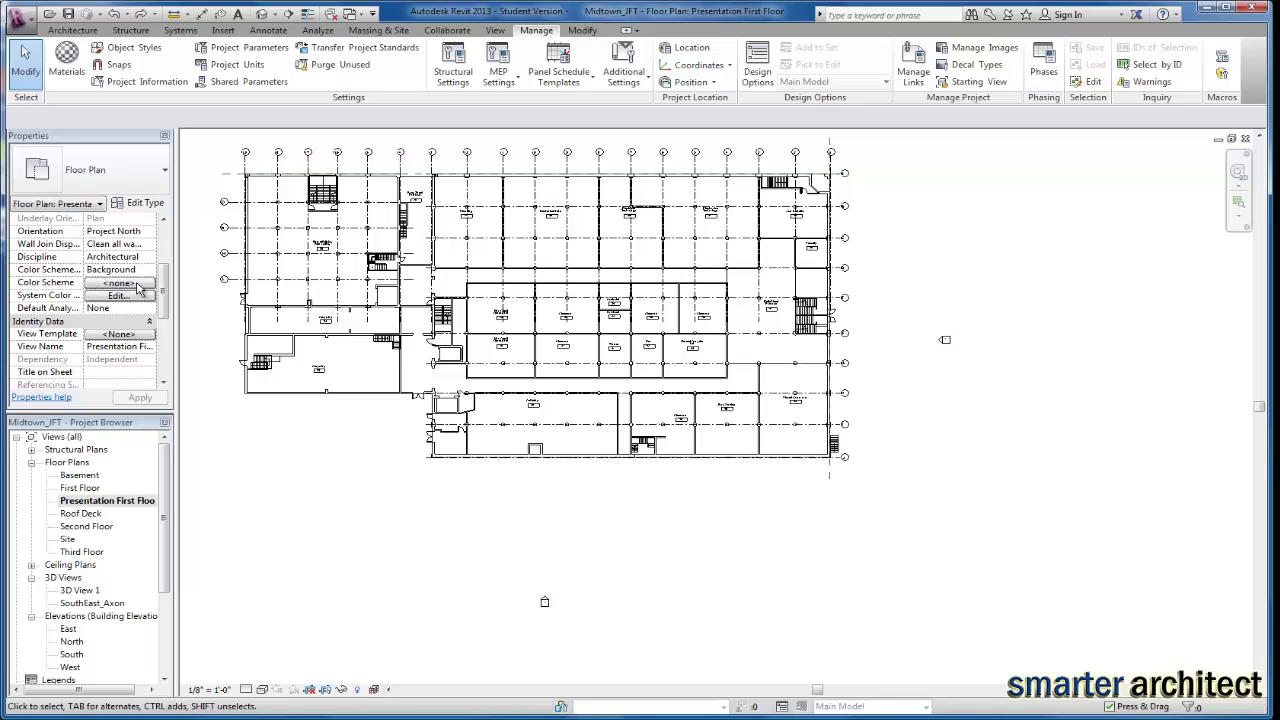
left_click(138, 287)
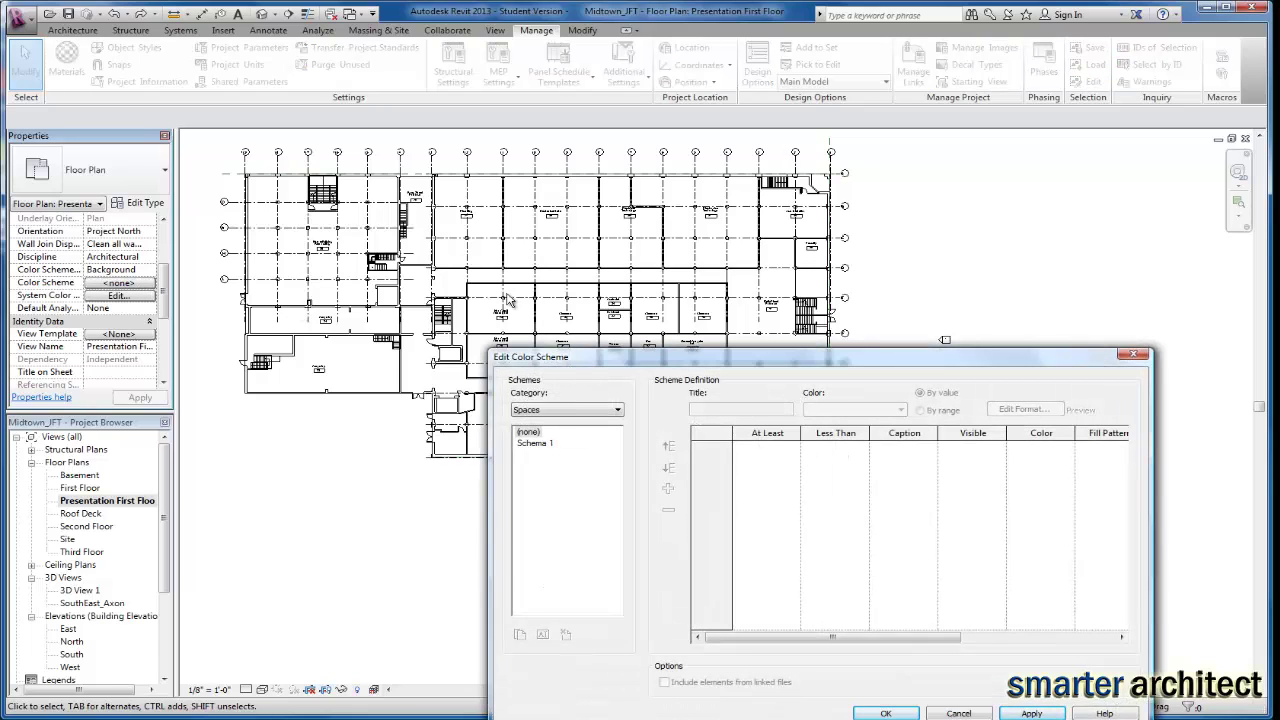
Step: Switch the scheme category to Rooms and load the Department colour scheme
left_click_drag(580, 362, 368, 149)
left_click(400, 198)
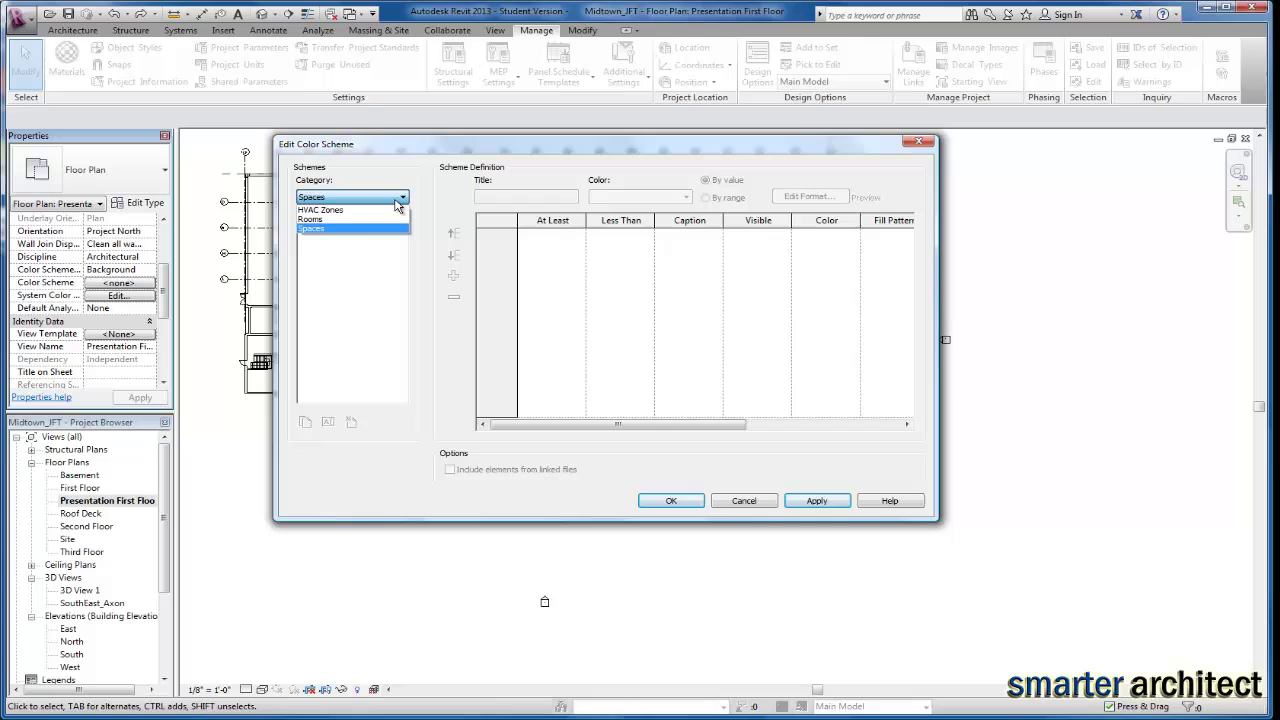
left_click(336, 220)
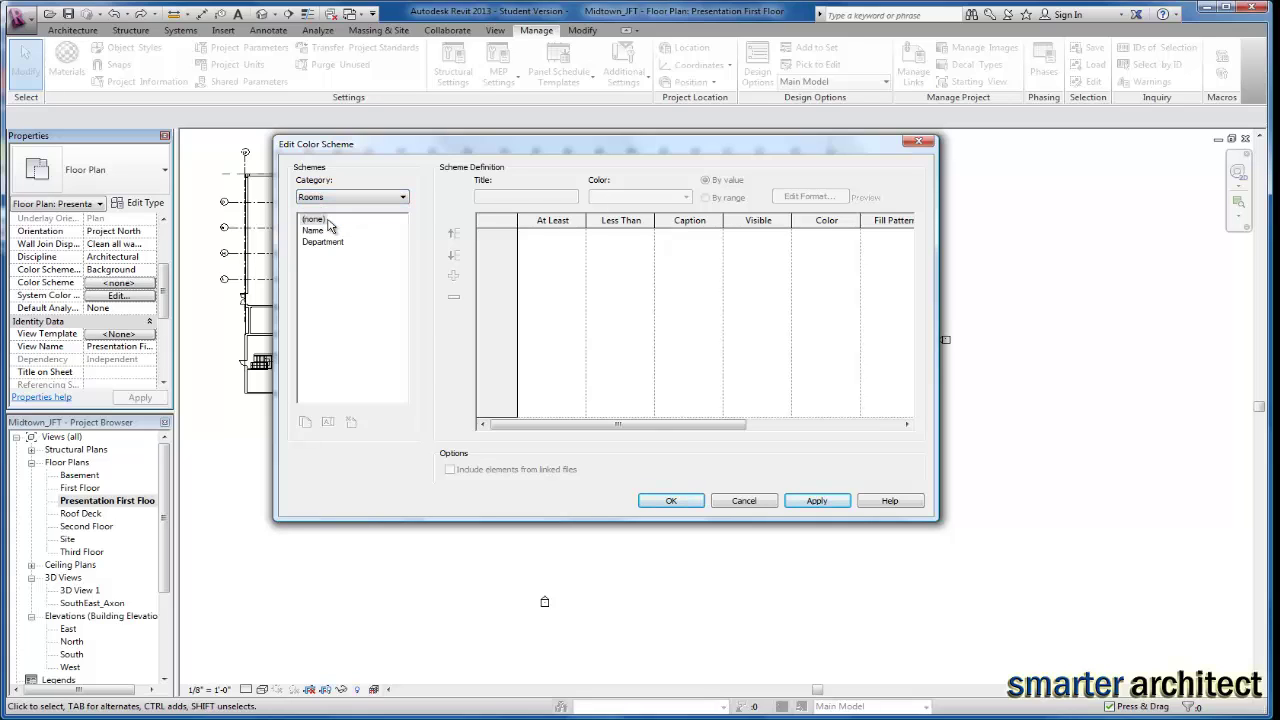
left_click(325, 247)
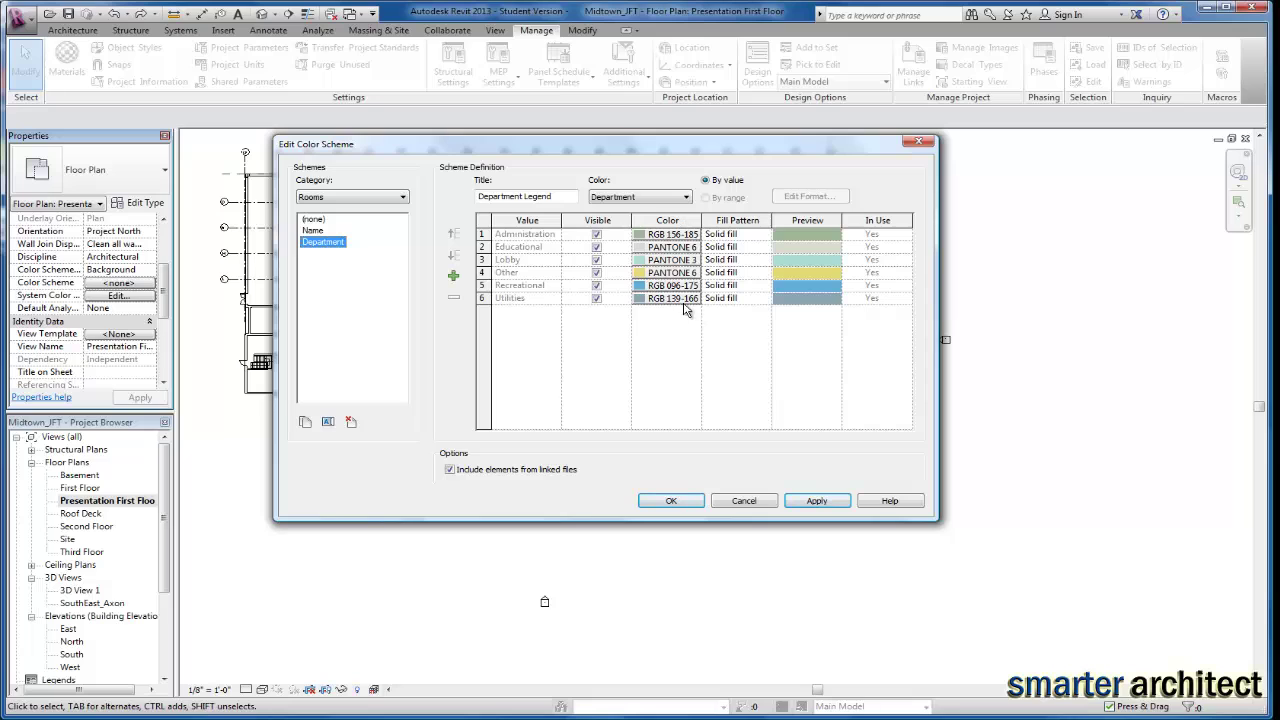
Step: Change Administration's colour to light pink (RGB 255-164-164) and apply it to the floor plan
left_click(674, 236)
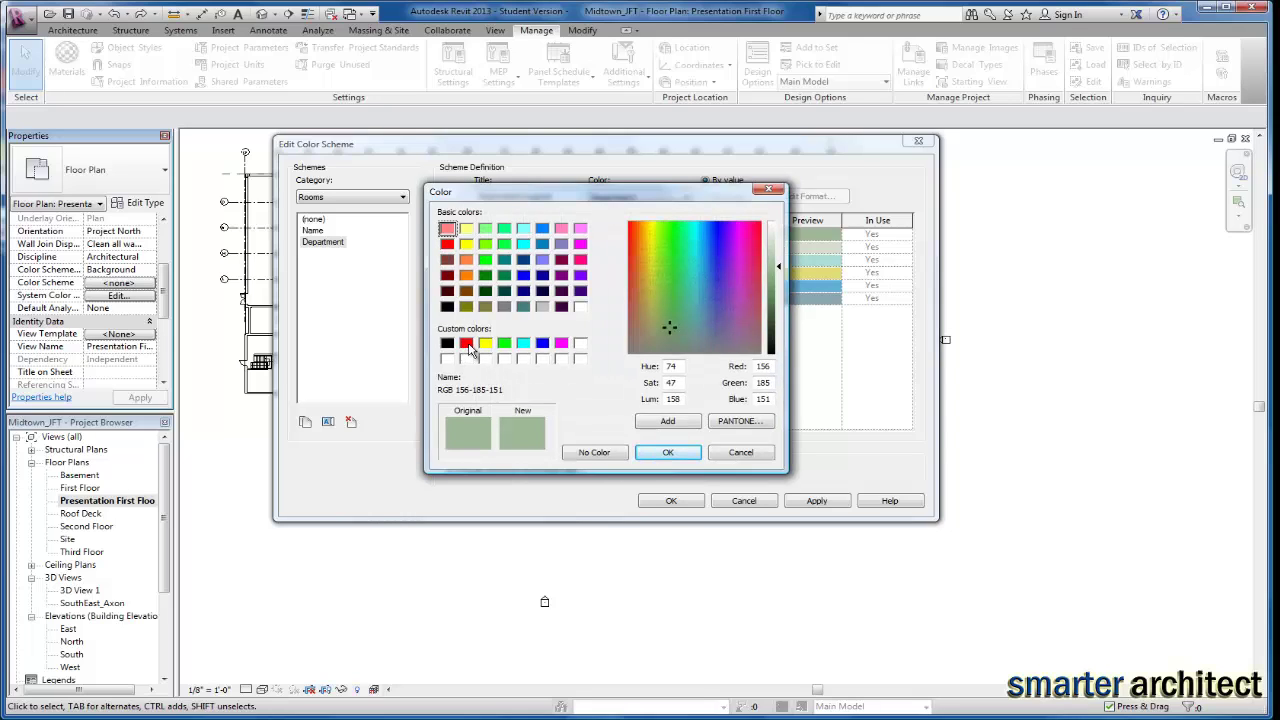
left_click(466, 344)
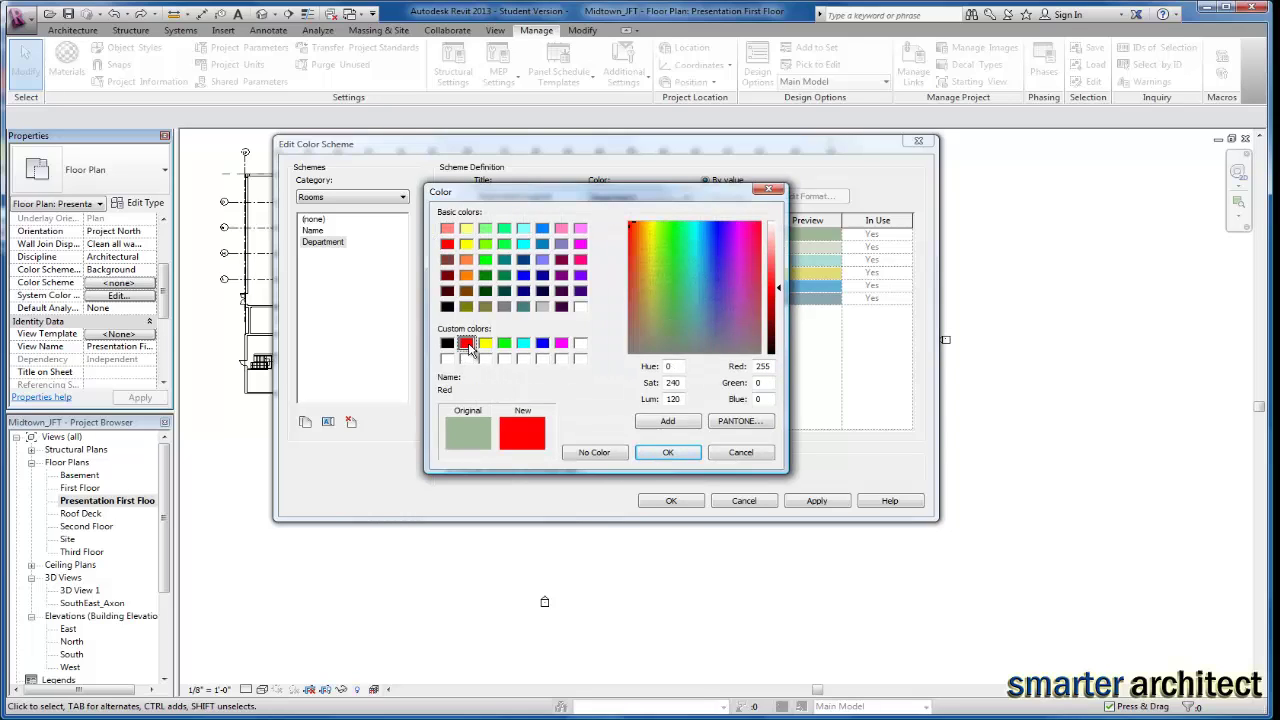
left_click(780, 287)
left_click_drag(780, 287, 778, 252)
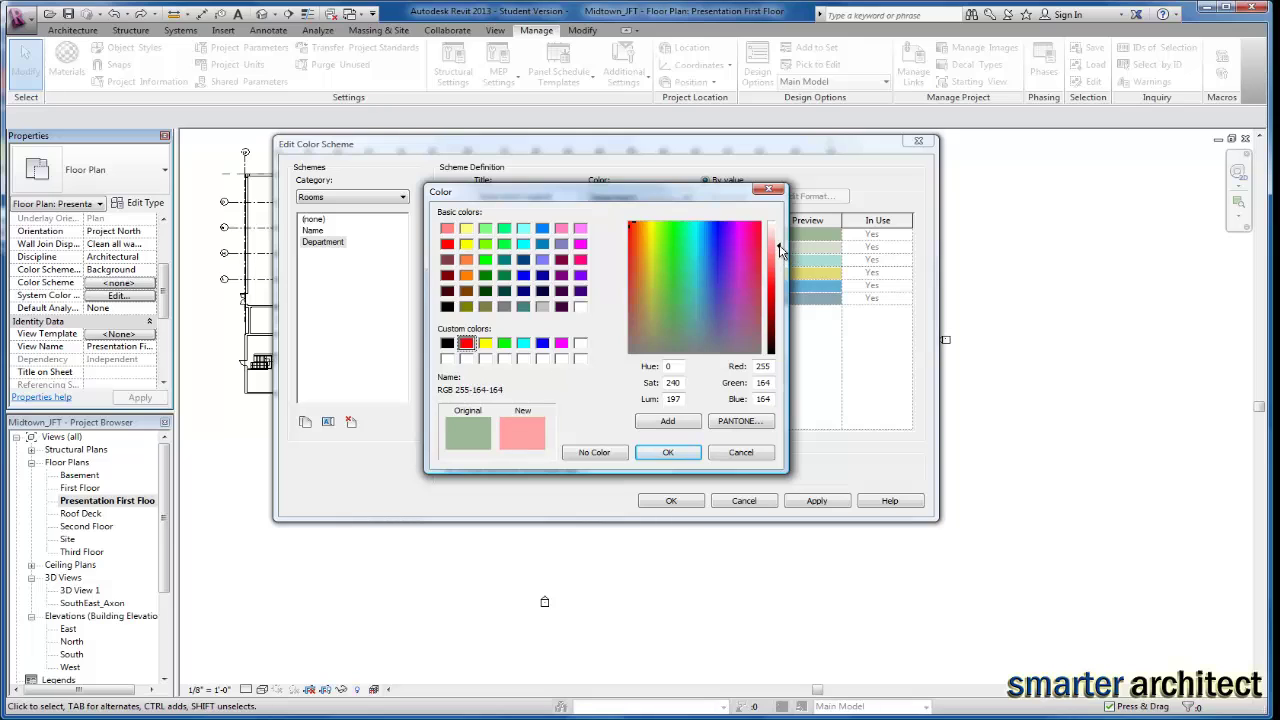
left_click(672, 456)
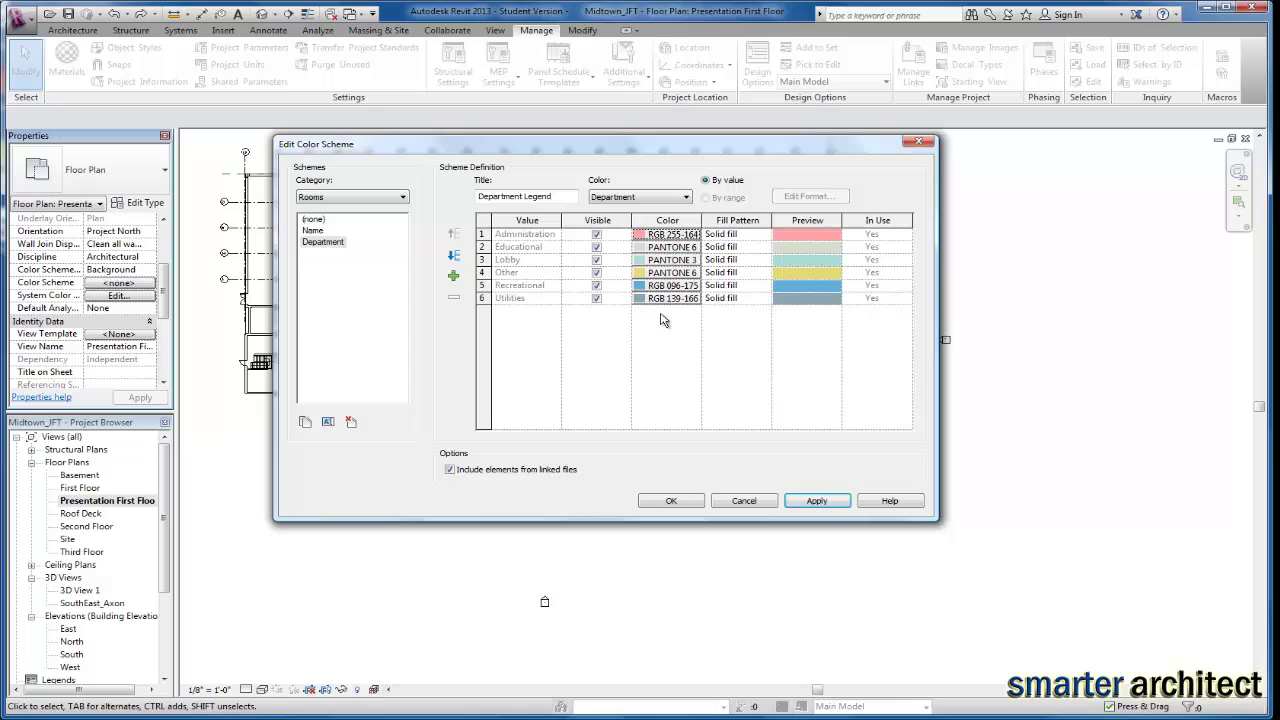
left_click(815, 503)
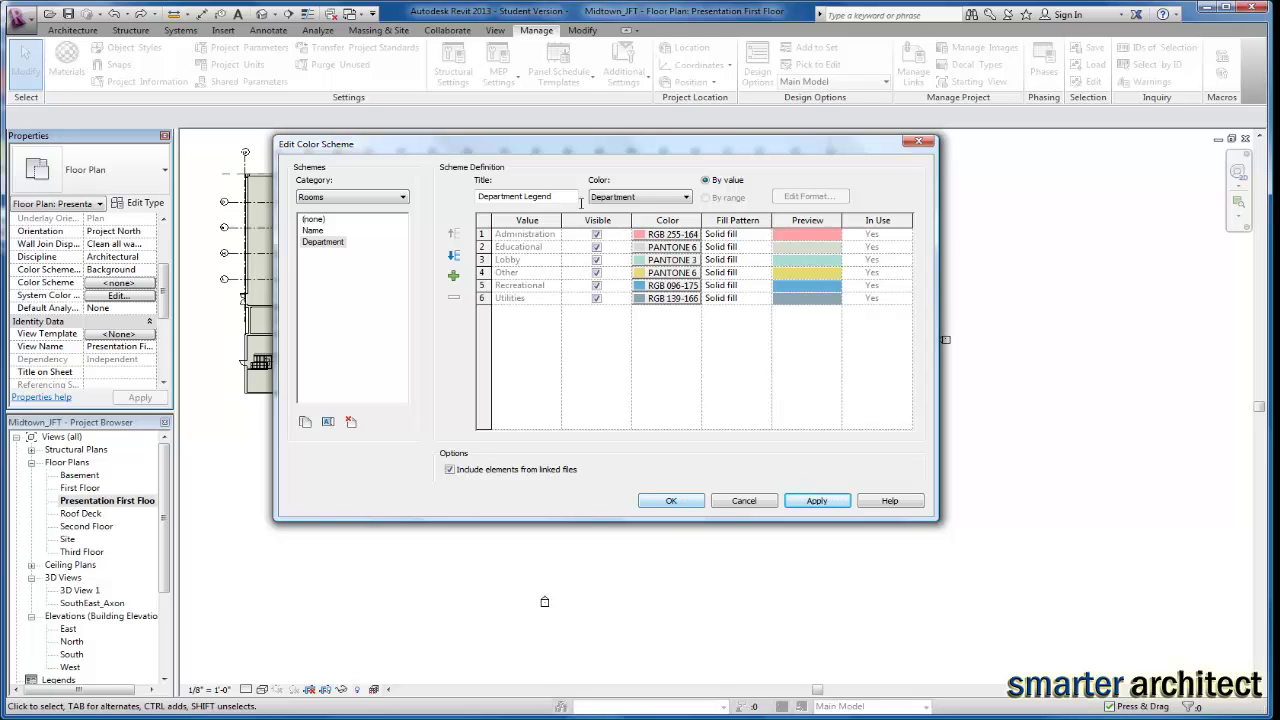
left_click_drag(552, 148, 725, 255)
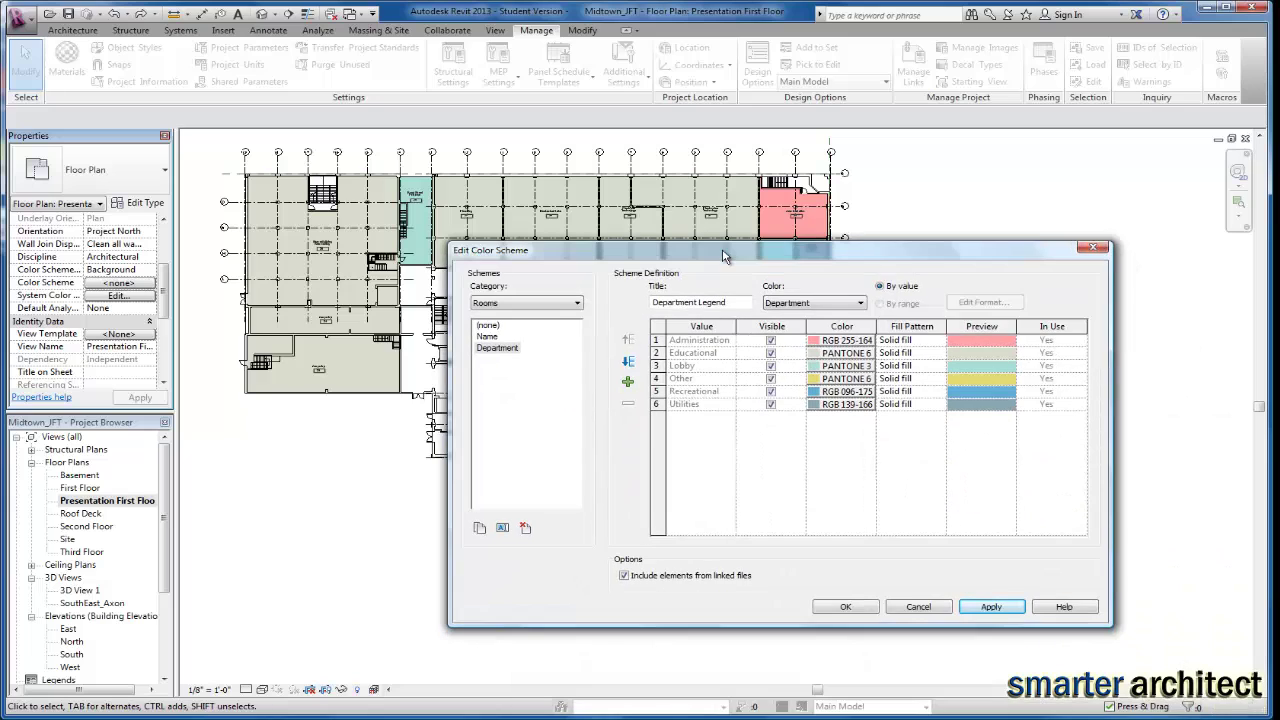
Step: Give Educational a light green fill (RGB 185-255-185), apply it, and accept the colour scheme
left_click(838, 354)
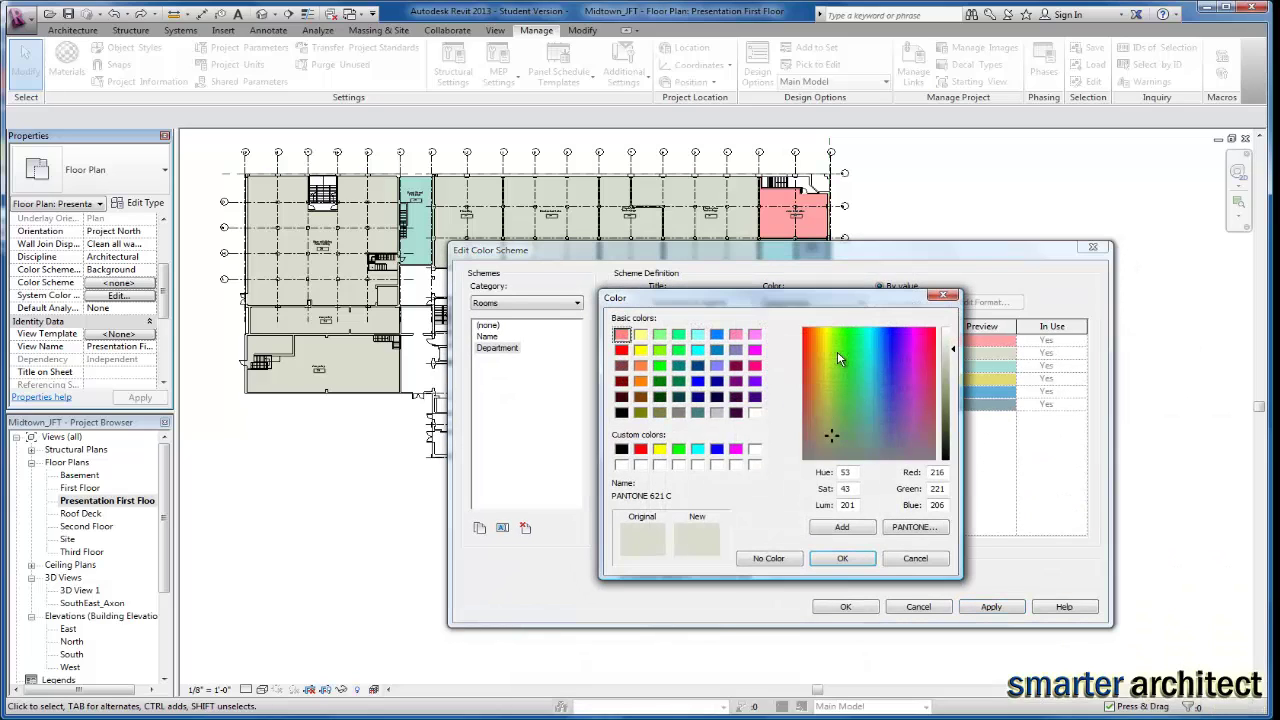
left_click_drag(955, 353, 955, 361)
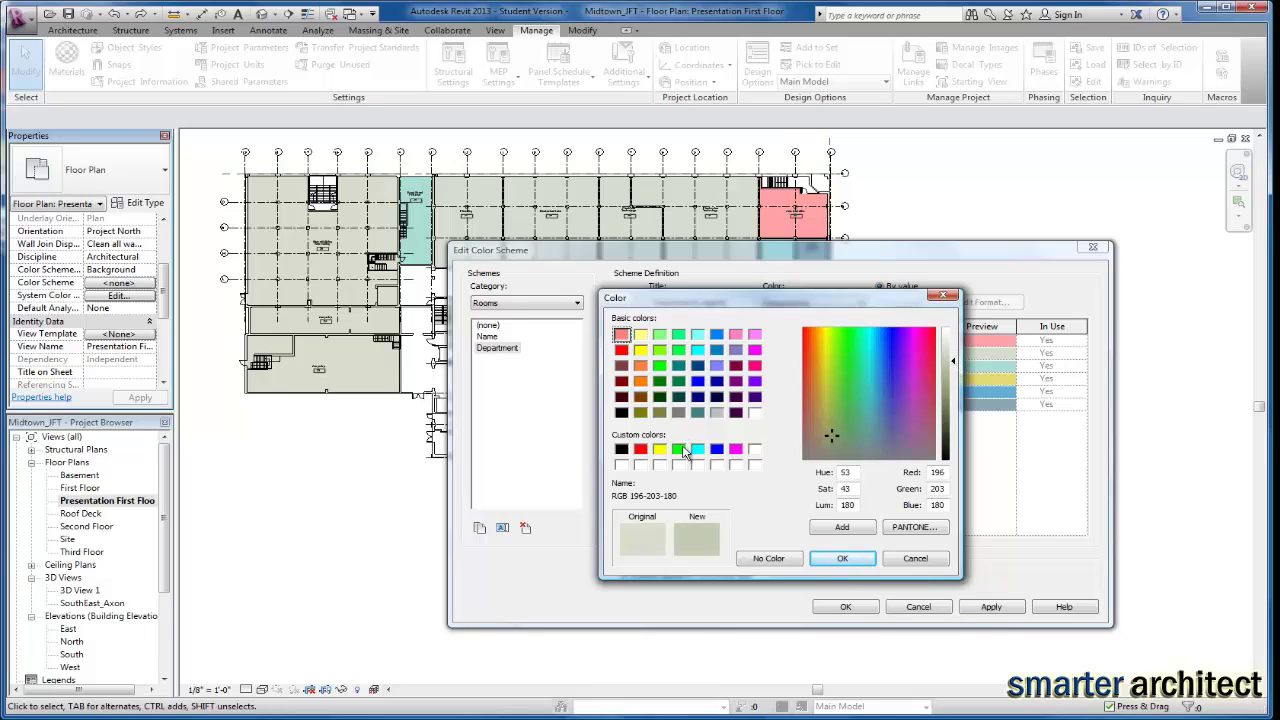
left_click(678, 449)
left_click(659, 381)
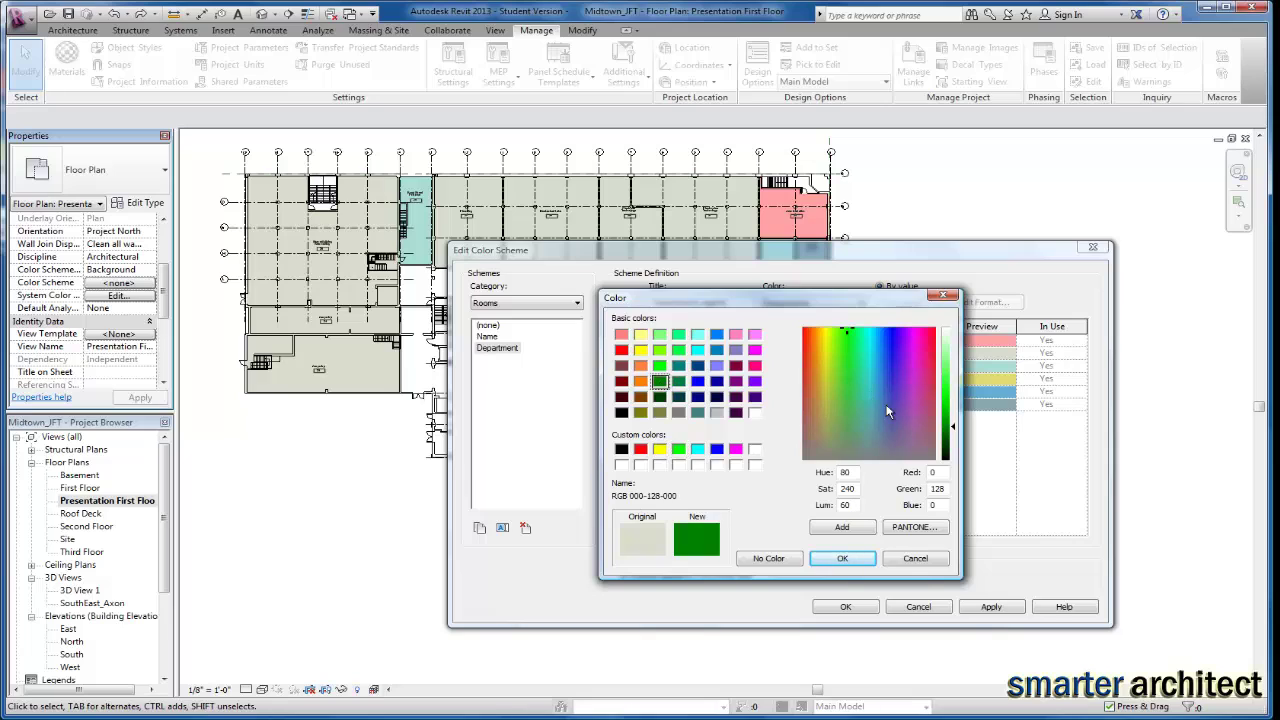
left_click_drag(955, 428, 953, 351)
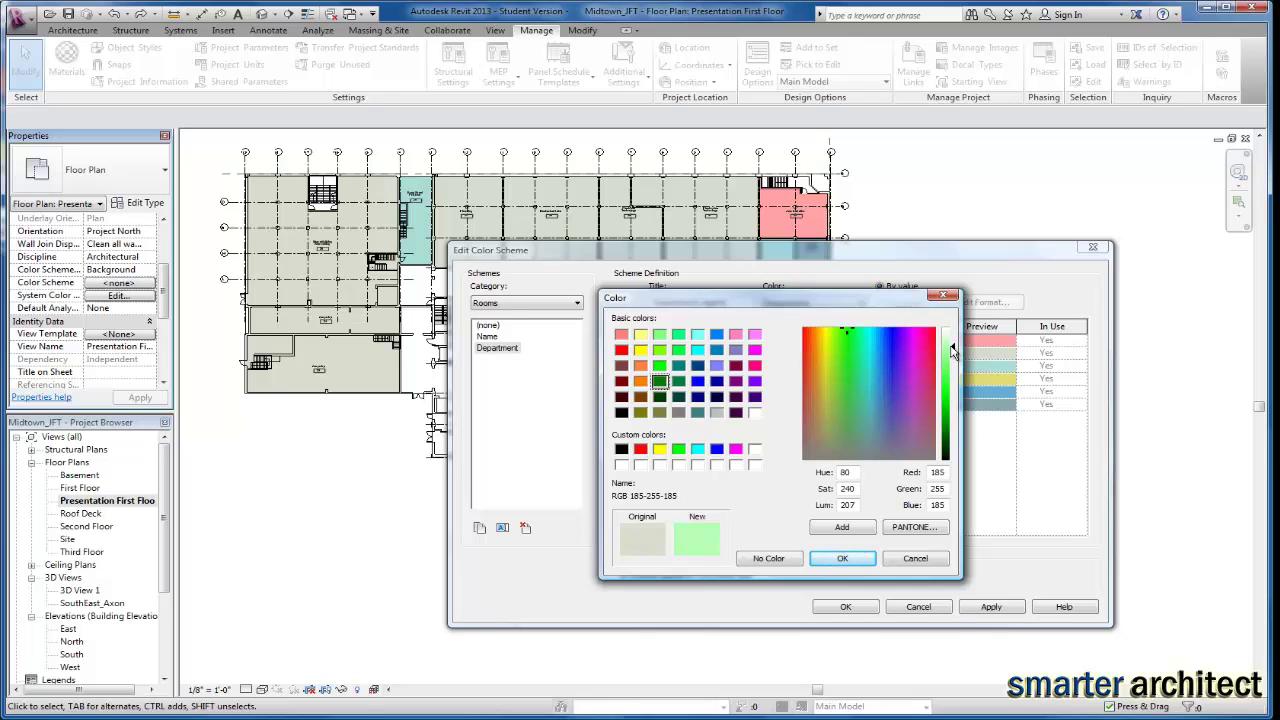
left_click(842, 558)
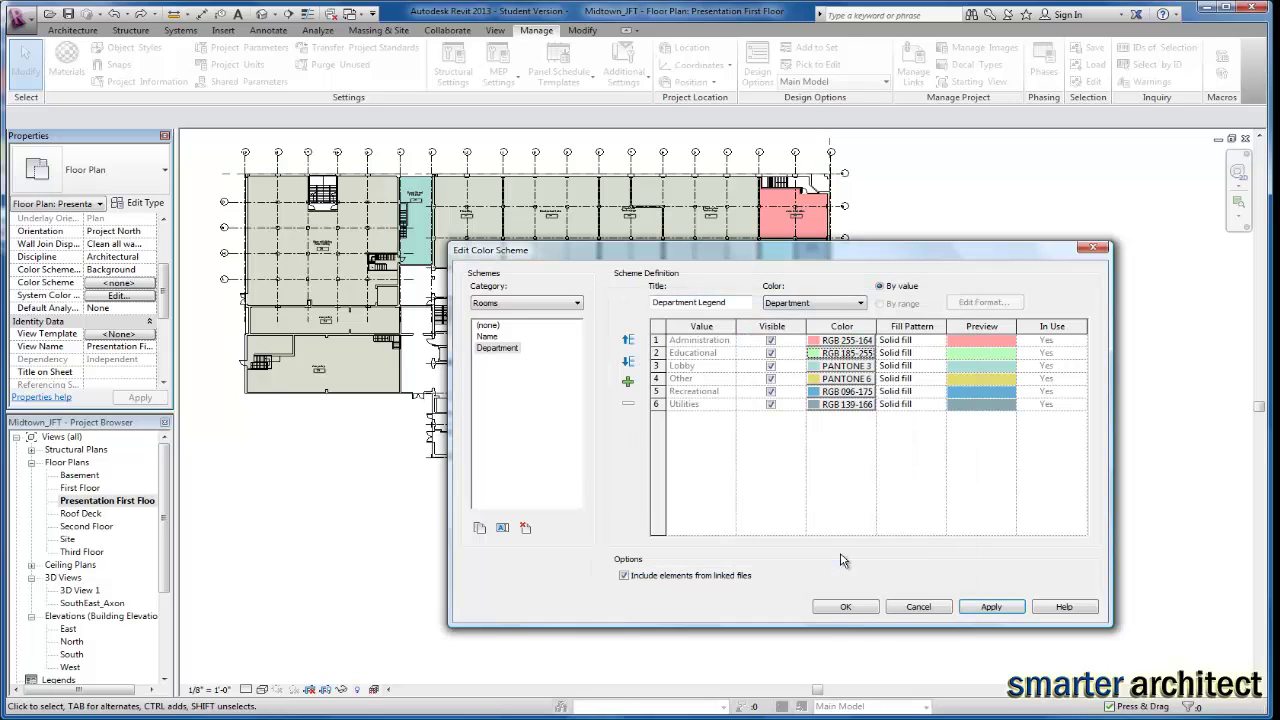
left_click(983, 610)
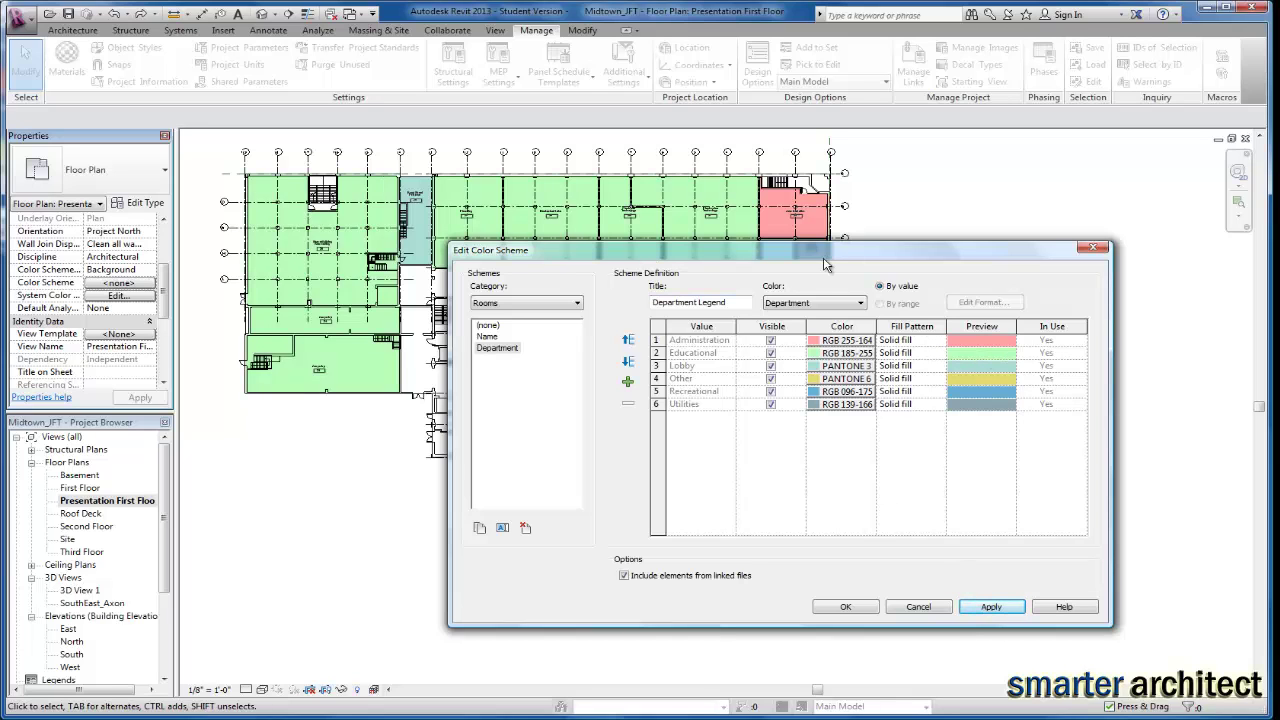
left_click_drag(822, 250, 758, 131)
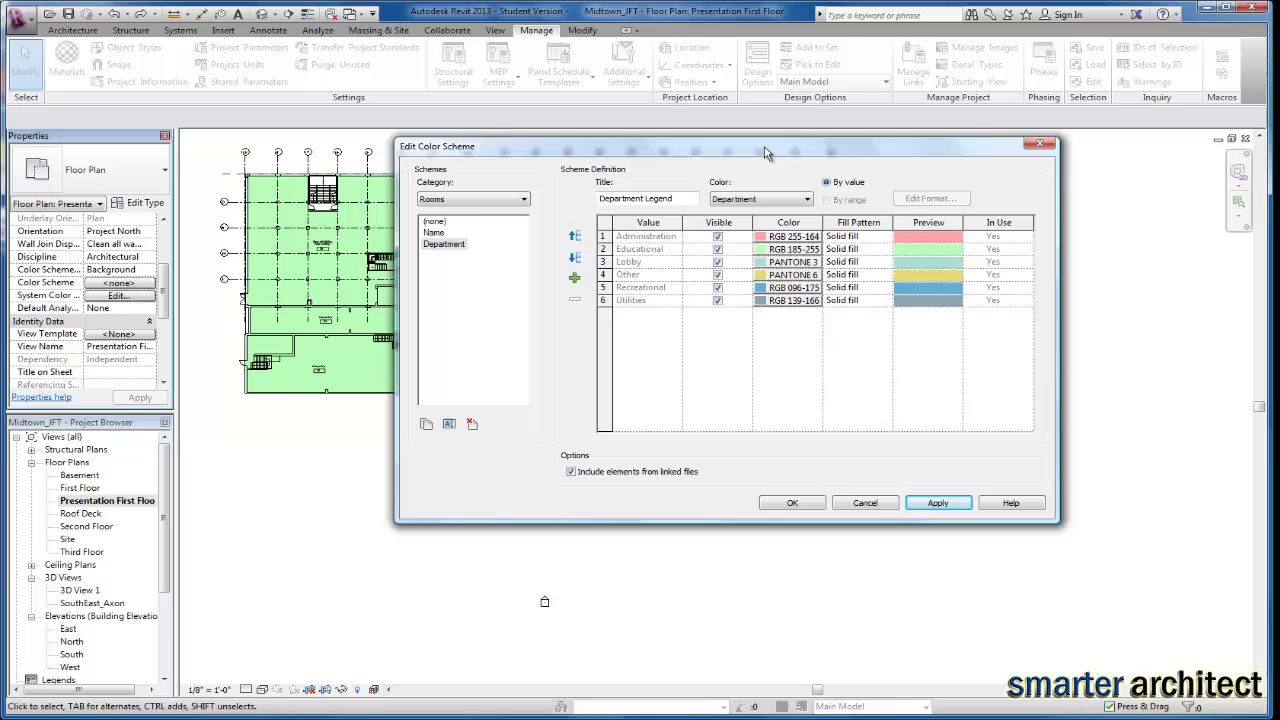
left_click(796, 504)
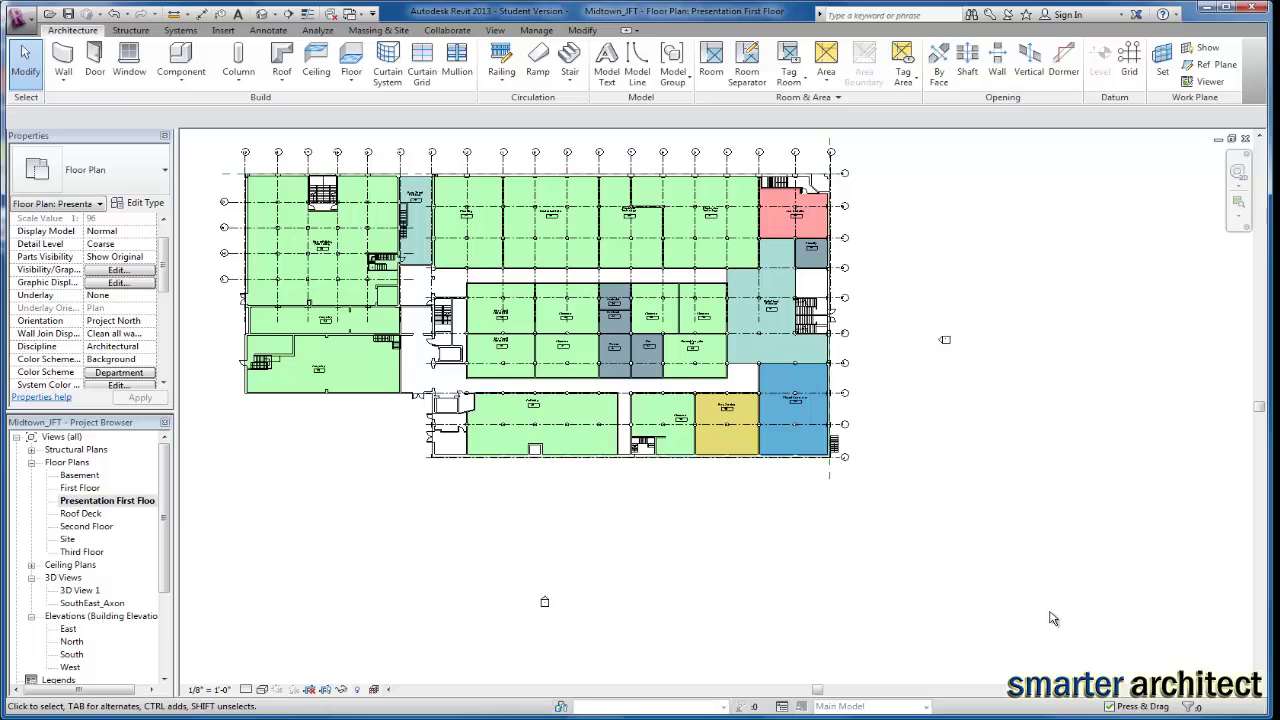
Step: Switch to the Annotate ribbon to reach the Color Fill Legend tool
left_click(268, 31)
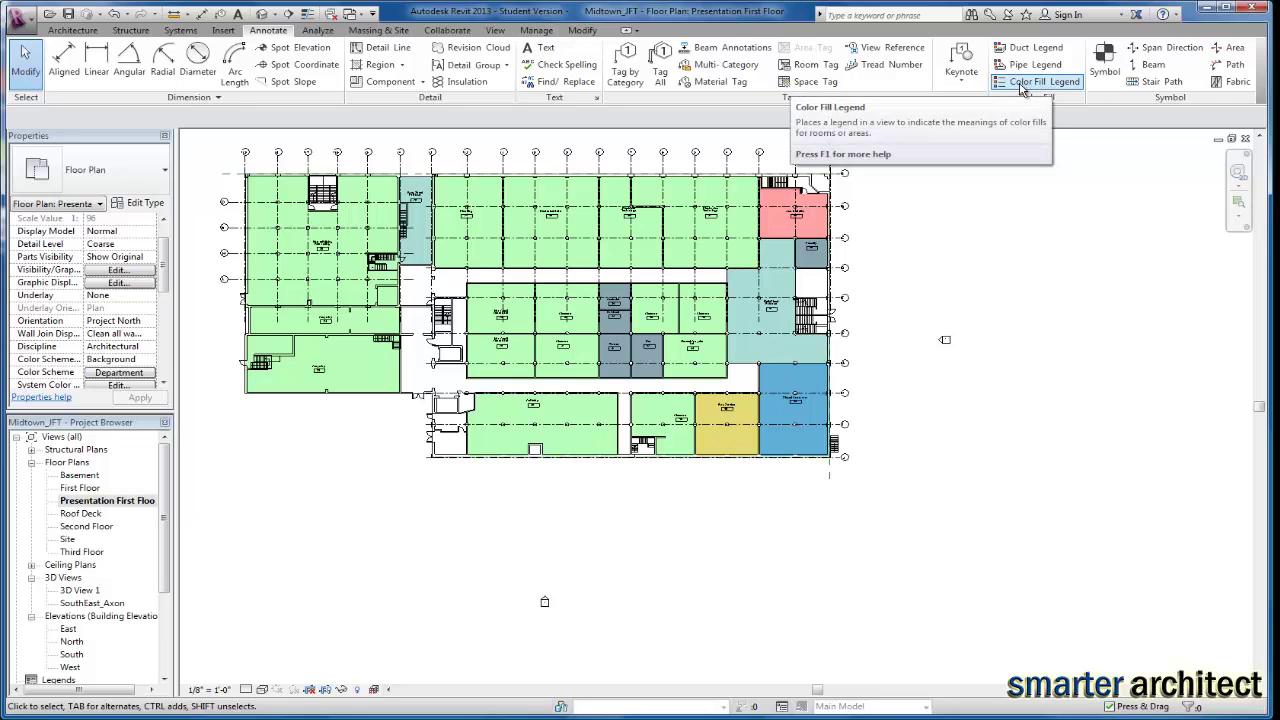
Step: Place the Department Legend colour fill legend below the plan and recentre the view on both
left_click(1022, 88)
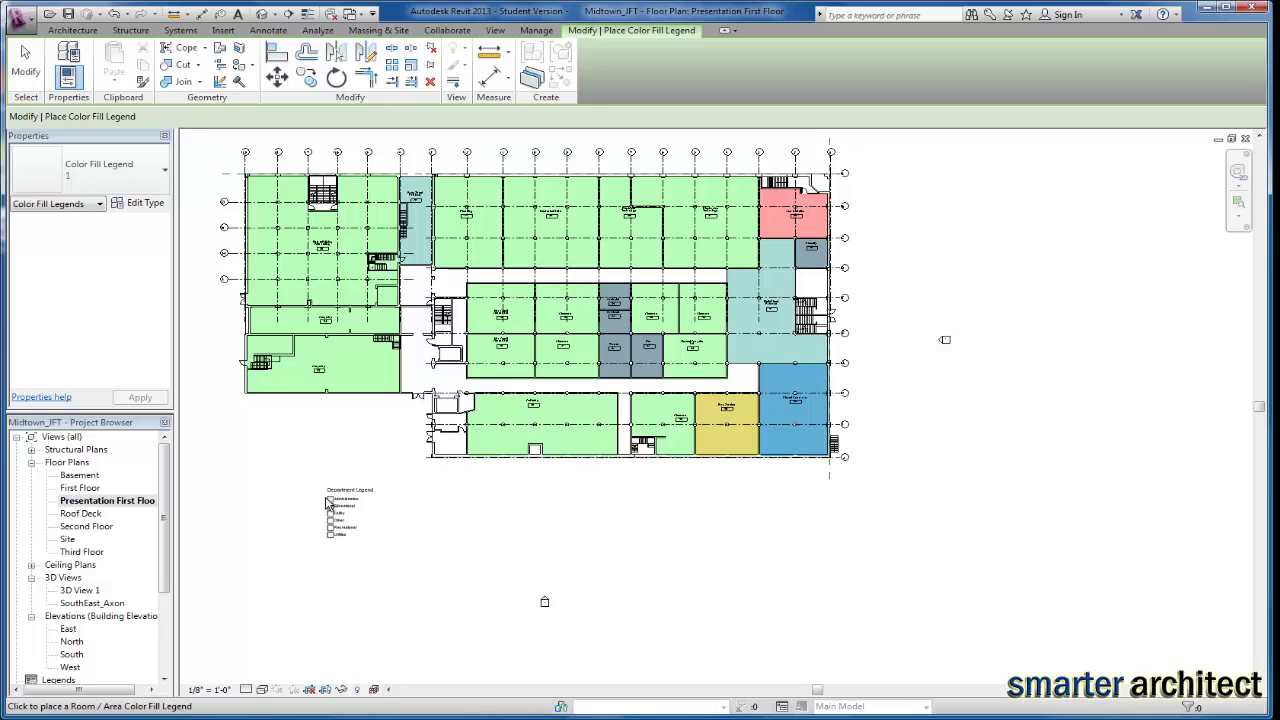
left_click(318, 510)
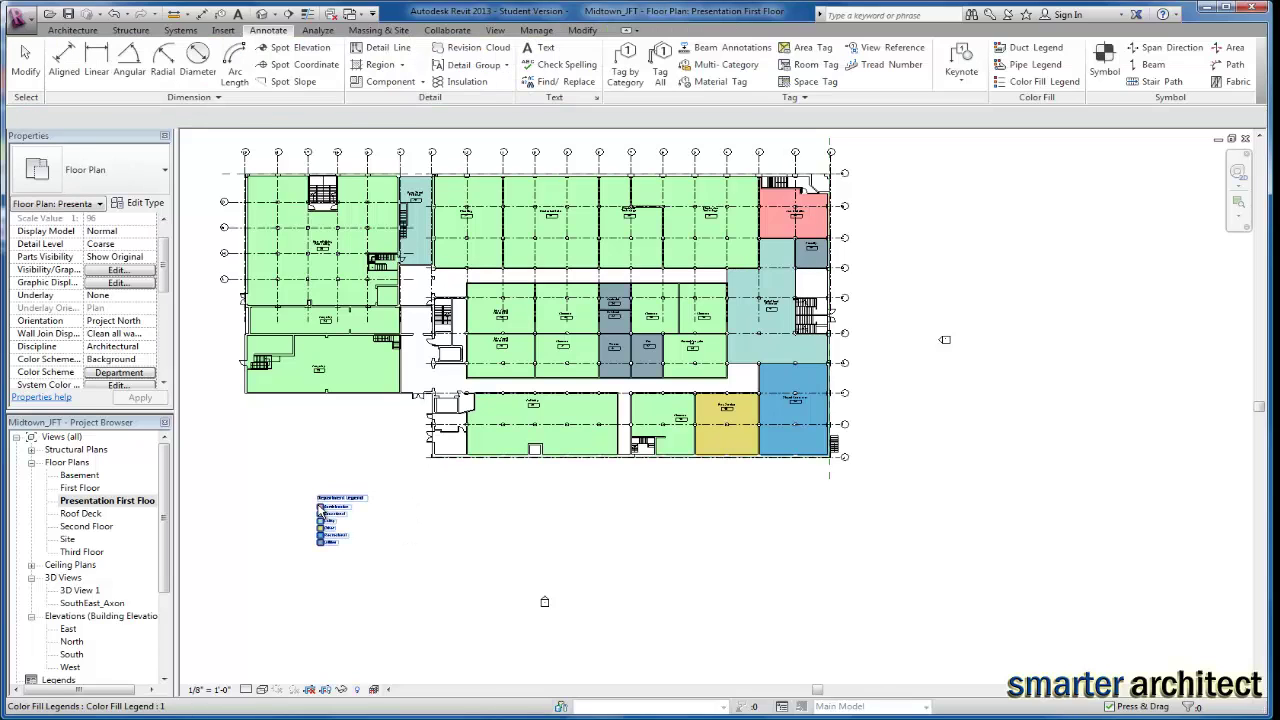
key("Escape")
scroll(357, 534, "up", 5)
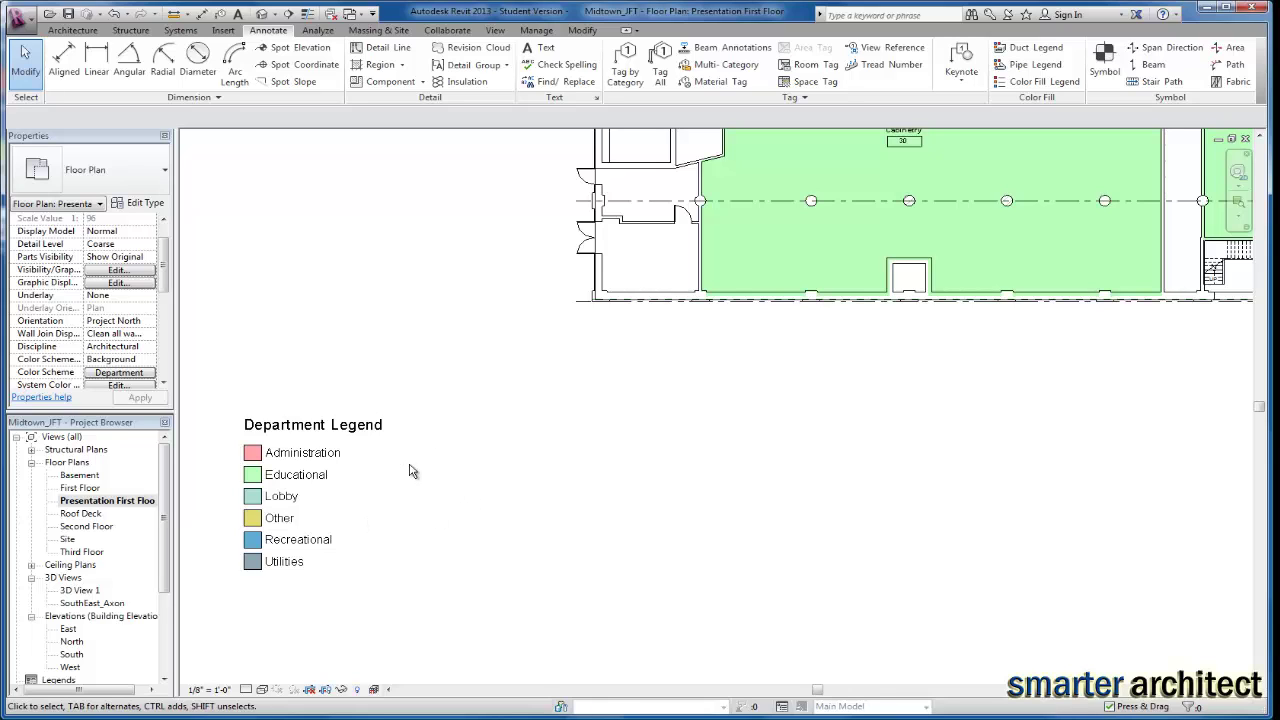
scroll(412, 468, "down", 4)
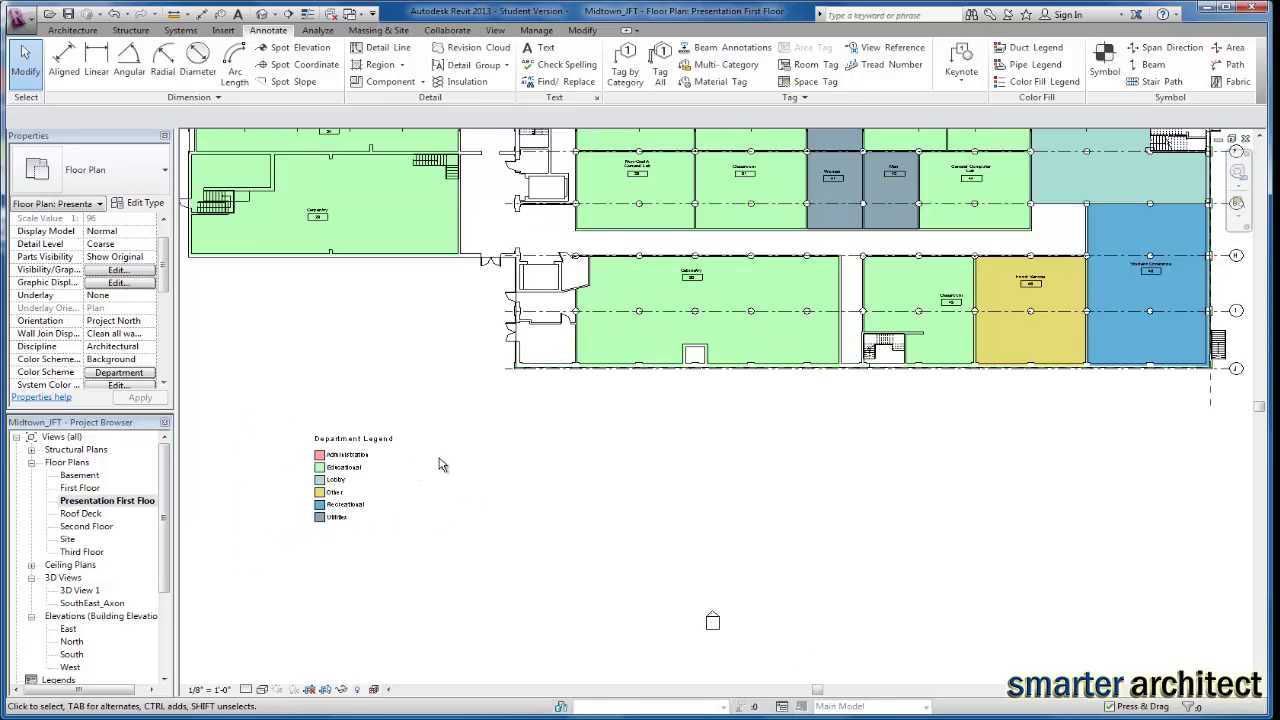
middle_click_drag(594, 474, 648, 541)
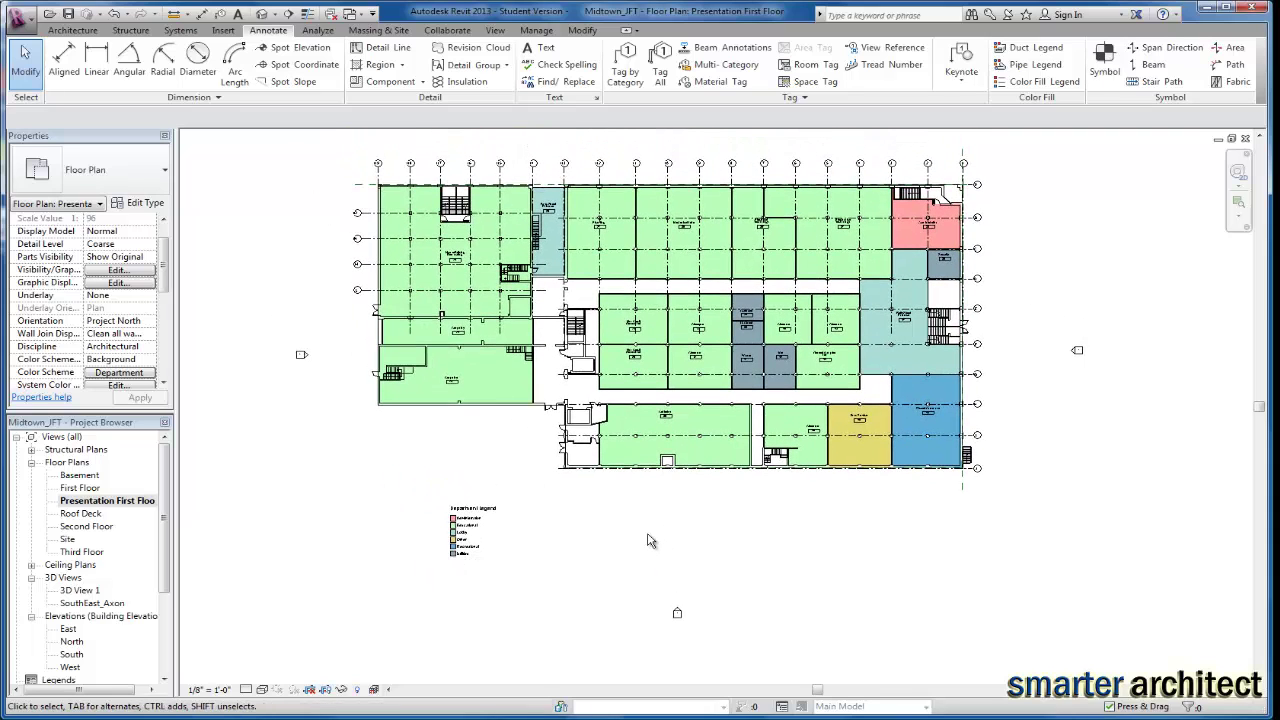